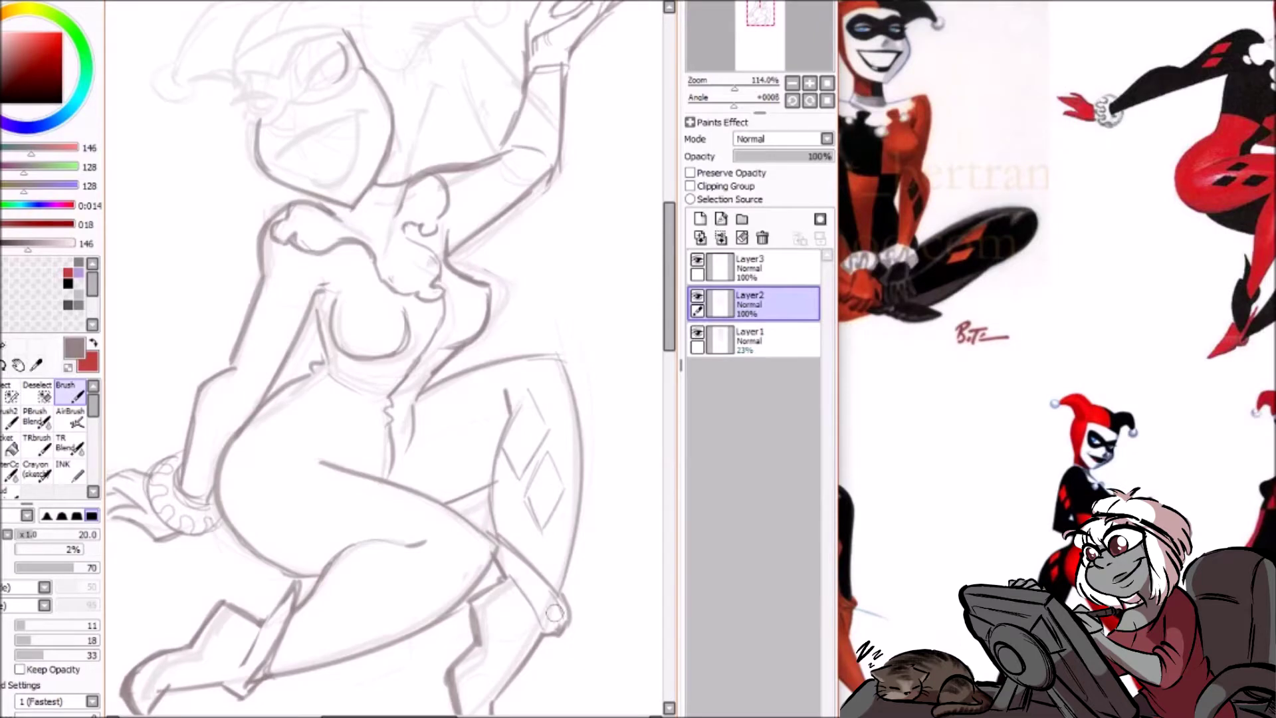
# Step: Draw the ruffled cuff around the wrist of the raised arm on Layer2
pyautogui.moveTo(609, 112); pyautogui.dragTo(576, 298)
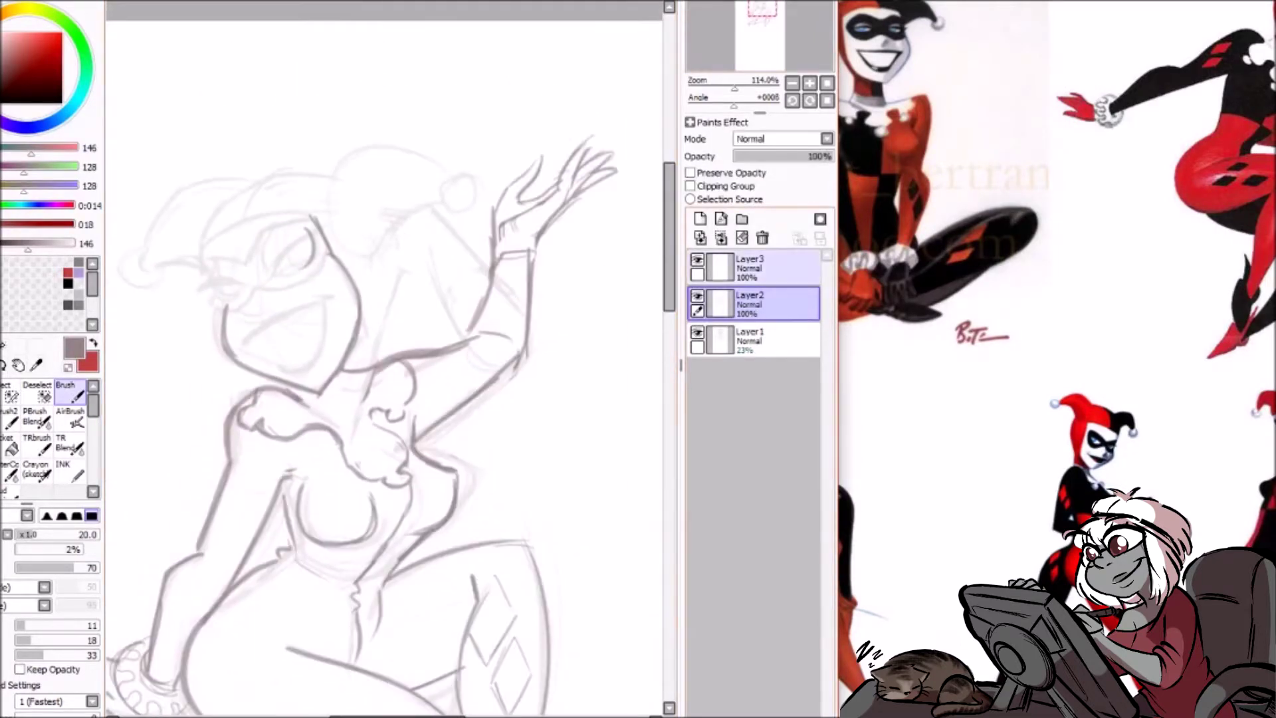
pyautogui.moveTo(501, 261)
pyautogui.mouseDown()
pyautogui.moveTo(483, 240)
pyautogui.moveTo(476, 251)
pyautogui.moveTo(549, 250)
pyautogui.moveTo(496, 277)
pyautogui.moveTo(527, 280)
pyautogui.moveTo(483, 266)
pyautogui.moveTo(468, 276)
pyautogui.moveTo(469, 252)
pyautogui.moveTo(541, 273)
pyautogui.mouseUp()
pyautogui.press('e')
pyautogui.press('b')
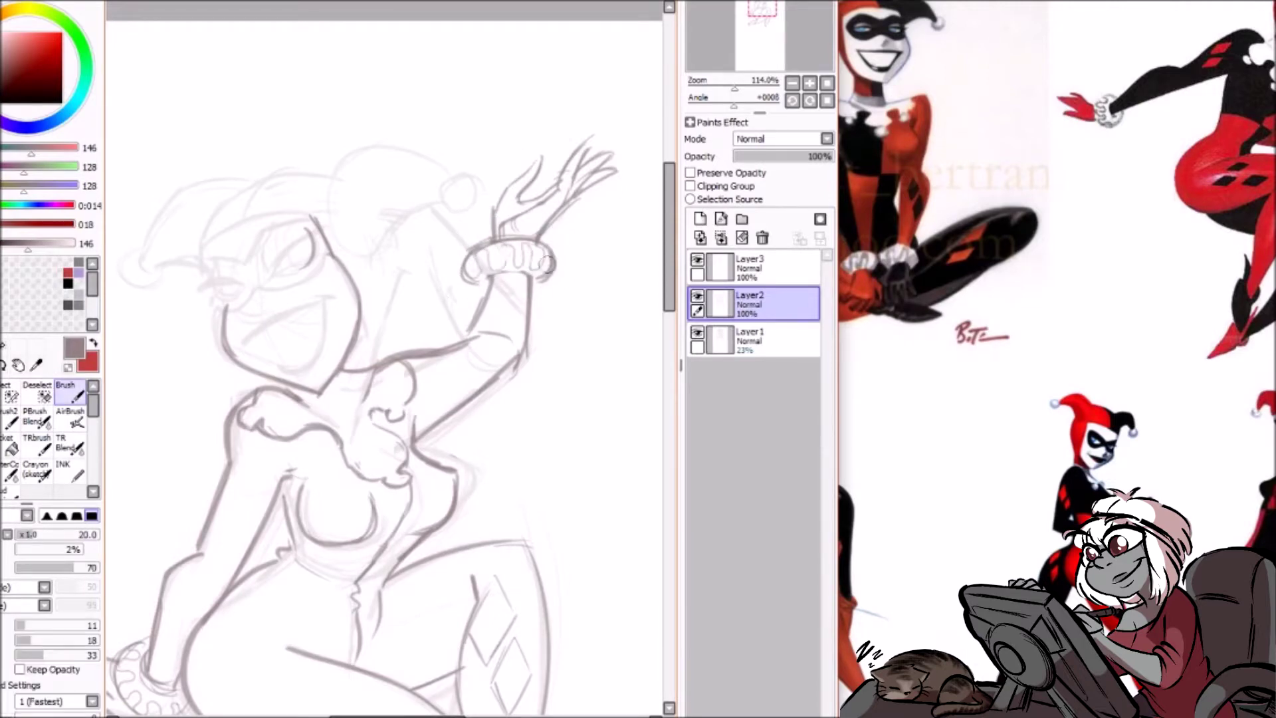
pyautogui.moveTo(468, 247); pyautogui.dragTo(464, 287)
# Step: Darken the fingers of the raised hand and draw the hood's back edge down toward the shoulder
pyautogui.moveTo(592, 140)
pyautogui.mouseDown()
pyautogui.moveTo(556, 193)
pyautogui.moveTo(519, 216)
pyautogui.mouseUp()
pyautogui.scroll(-2, 597, 185)
pyautogui.moveTo(402, 206); pyautogui.dragTo(376, 289)
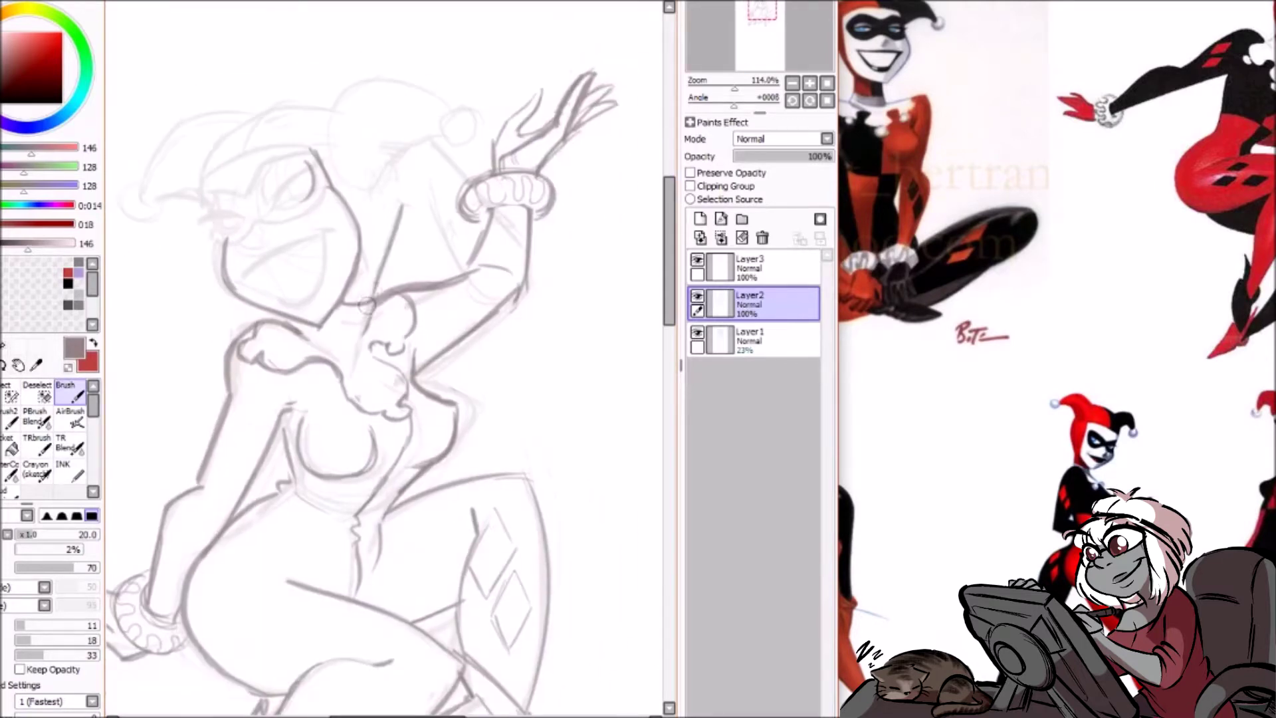
pyautogui.moveTo(397, 238); pyautogui.dragTo(371, 302)
# Step: On Layer3, outline the hat horn nearest the raised hand and the pom-pom at its tip
pyautogui.click(753, 267)
pyautogui.moveTo(384, 183); pyautogui.dragTo(430, 142)
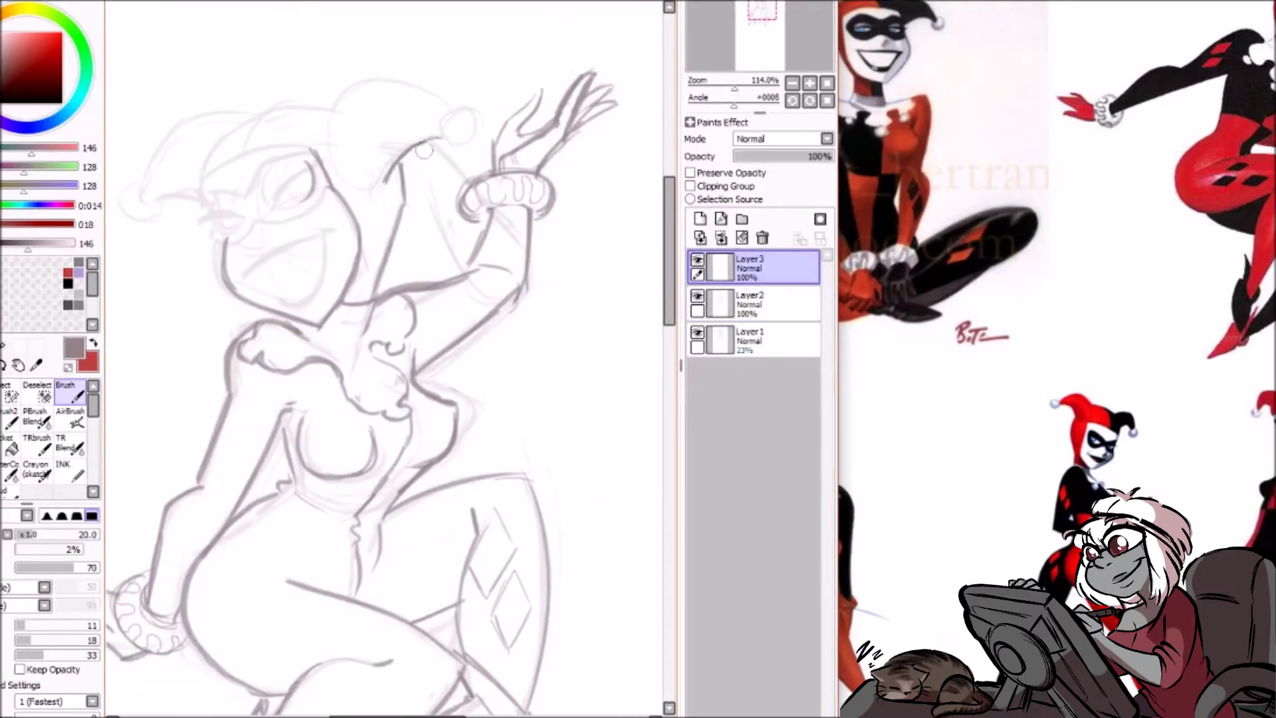
pyautogui.moveTo(335, 153)
pyautogui.mouseDown()
pyautogui.moveTo(383, 185)
pyautogui.moveTo(372, 84)
pyautogui.mouseUp()
pyautogui.press('h')
pyautogui.moveTo(538, 57); pyautogui.dragTo(572, 177)
pyautogui.press('h')
pyautogui.press('h')
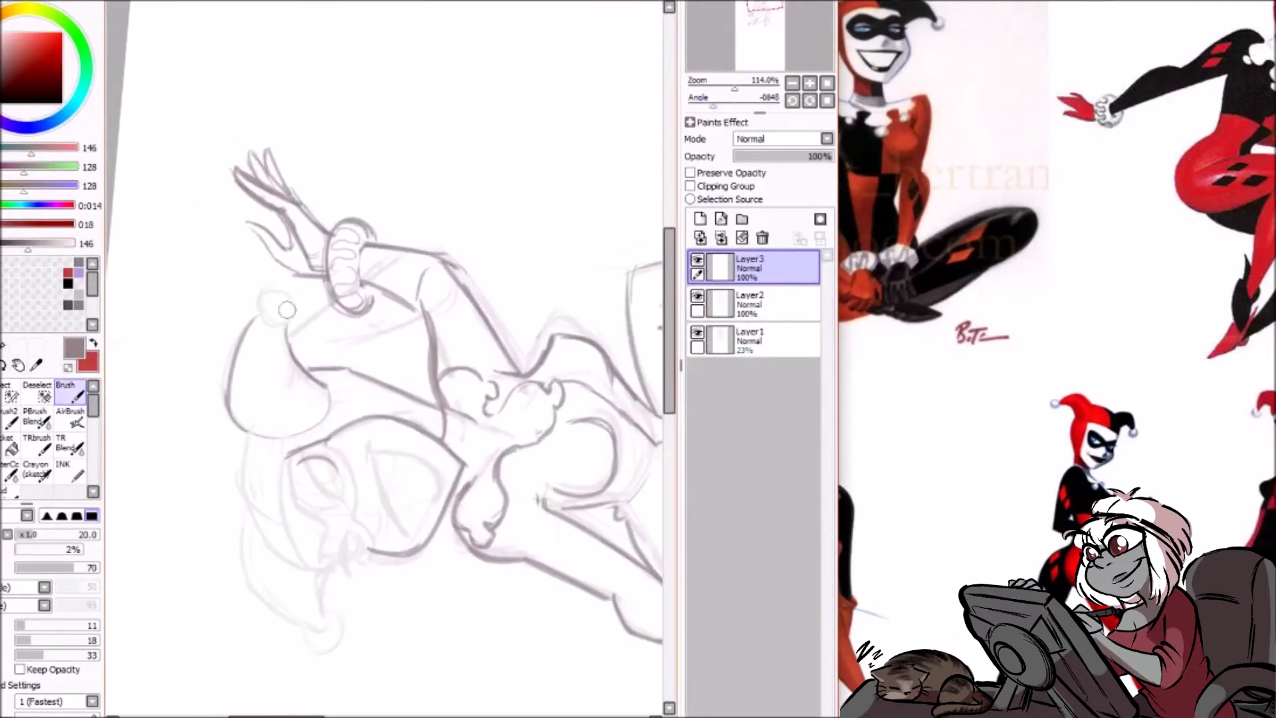
pyautogui.press('h')
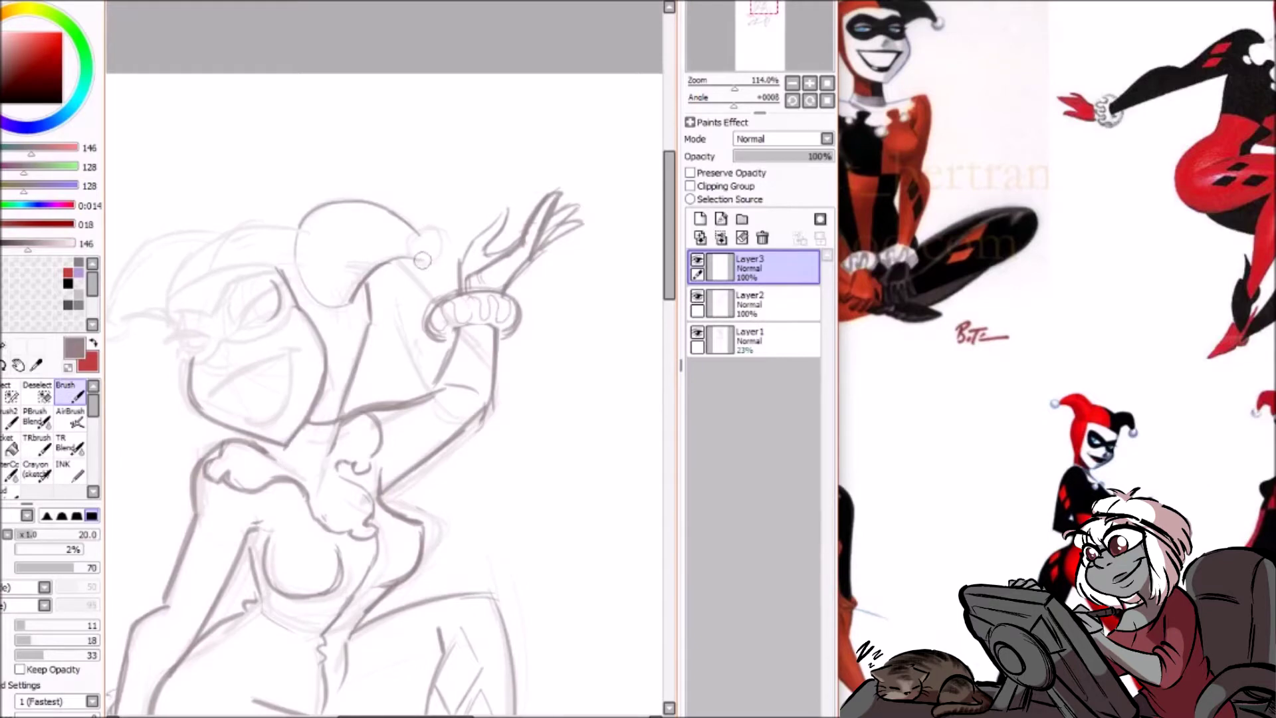
pyautogui.moveTo(436, 238); pyautogui.dragTo(444, 243)
# Step: Outline the crown of the hood and the edge of its face opening across the forehead
pyautogui.moveTo(303, 256)
pyautogui.mouseDown()
pyautogui.moveTo(353, 218)
pyautogui.moveTo(403, 221)
pyautogui.moveTo(386, 213)
pyautogui.mouseUp()
pyautogui.hotkey('ctrl', 'z')
pyautogui.moveTo(292, 226)
pyautogui.mouseDown()
pyautogui.moveTo(444, 143)
pyautogui.moveTo(322, 226)
pyautogui.mouseUp()
pyautogui.moveTo(353, 165)
pyautogui.mouseDown()
pyautogui.moveTo(327, 244)
pyautogui.moveTo(339, 180)
pyautogui.mouseUp()
pyautogui.moveTo(319, 229)
pyautogui.mouseDown()
pyautogui.moveTo(429, 181)
pyautogui.moveTo(322, 222)
pyautogui.moveTo(338, 198)
pyautogui.moveTo(427, 186)
pyautogui.moveTo(321, 226)
pyautogui.mouseUp()
pyautogui.hotkey('ctrl', 'z')
pyautogui.hotkey('ctrl', 'z')
pyautogui.press('h')
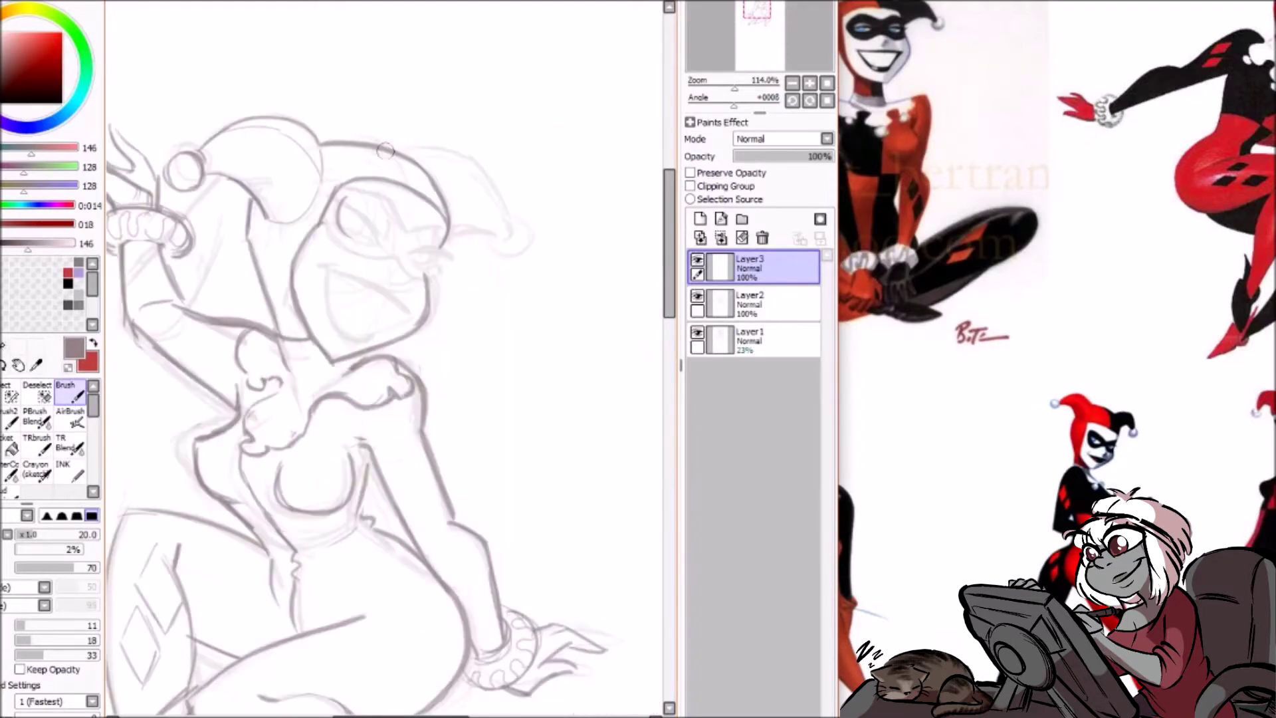
pyautogui.hotkey('ctrl', 'z')
pyautogui.press('e')
pyautogui.press('b')
pyautogui.moveTo(335, 143)
pyautogui.mouseDown()
pyautogui.moveTo(396, 151)
pyautogui.moveTo(430, 185)
pyautogui.mouseUp()
# Step: Draw the hat's second horn on the far side of the head and finish its tip with a pom-pom
pyautogui.press('h')
pyautogui.moveTo(369, 145)
pyautogui.mouseDown()
pyautogui.moveTo(266, 211)
pyautogui.moveTo(256, 236)
pyautogui.moveTo(321, 240)
pyautogui.moveTo(272, 238)
pyautogui.moveTo(298, 229)
pyautogui.mouseUp()
pyautogui.hotkey('ctrl', 'z')
pyautogui.hotkey('ctrl', 'z')
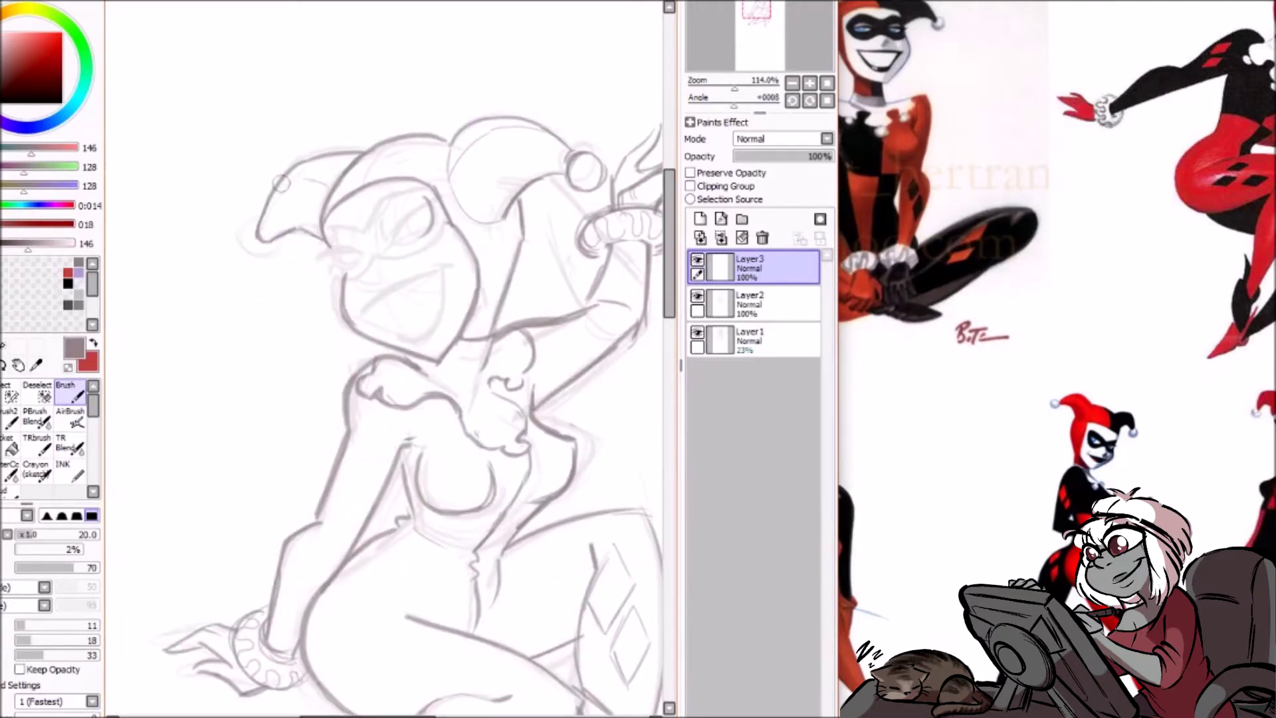
pyautogui.press('e')
pyautogui.moveTo(258, 248); pyautogui.dragTo(294, 154)
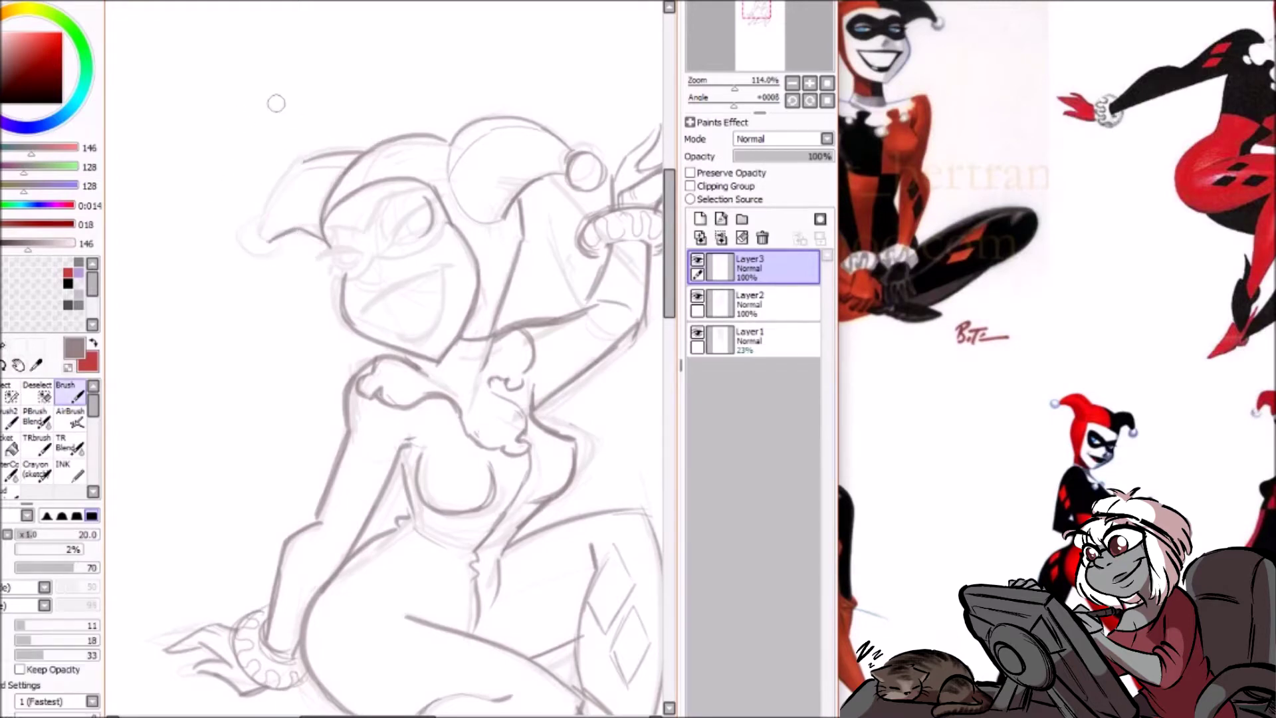
pyautogui.moveTo(257, 222); pyautogui.dragTo(300, 163)
pyautogui.moveTo(244, 228)
pyautogui.mouseDown()
pyautogui.moveTo(288, 240)
pyautogui.moveTo(258, 267)
pyautogui.moveTo(282, 240)
pyautogui.moveTo(242, 227)
pyautogui.moveTo(279, 241)
pyautogui.moveTo(310, 200)
pyautogui.moveTo(238, 226)
pyautogui.mouseUp()
pyautogui.hotkey('ctrl', 'z')
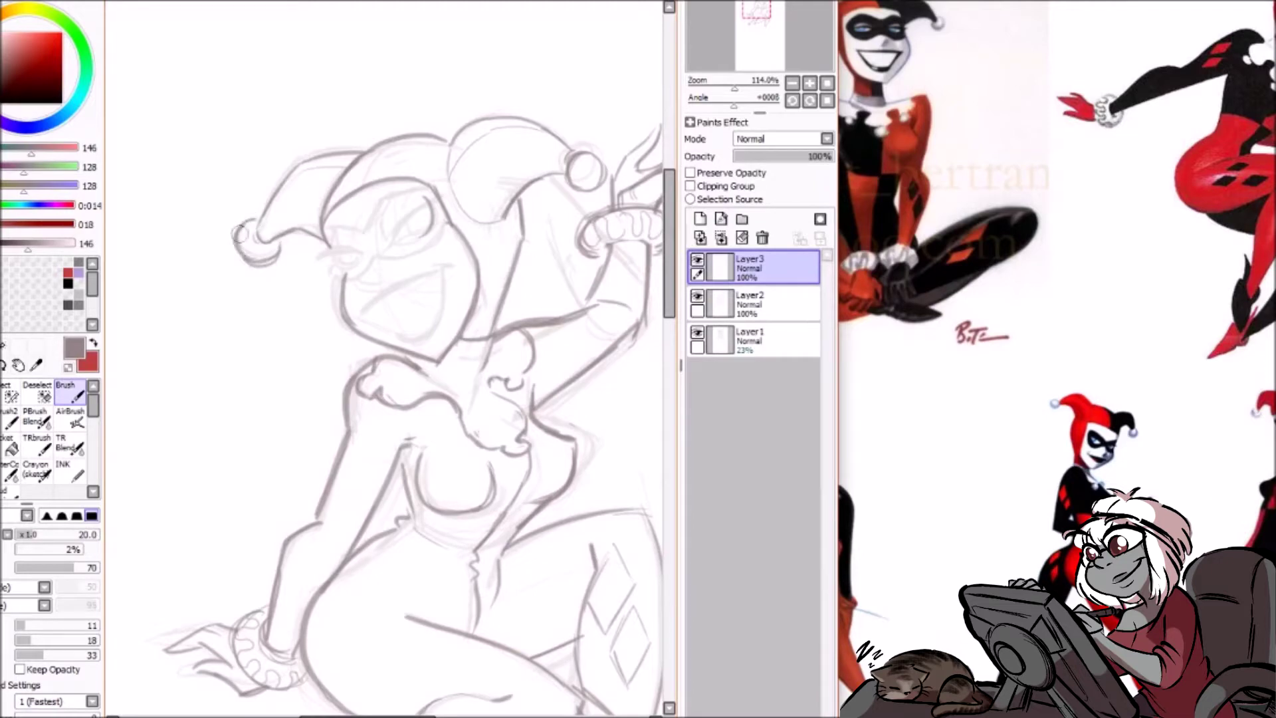
# Step: Draw the wide open grin over the faint face sketch, cleaning up its corner
pyautogui.press('e')
pyautogui.moveTo(349, 270)
pyautogui.mouseDown()
pyautogui.moveTo(362, 317)
pyautogui.moveTo(405, 284)
pyautogui.moveTo(407, 332)
pyautogui.moveTo(452, 266)
pyautogui.mouseUp()
pyautogui.press('b')
pyautogui.moveTo(444, 271)
pyautogui.mouseDown()
pyautogui.moveTo(423, 337)
pyautogui.moveTo(443, 274)
pyautogui.moveTo(451, 304)
pyautogui.mouseUp()
pyautogui.hotkey('ctrl', 'z')
pyautogui.press('pageup')
pyautogui.press('pageup')
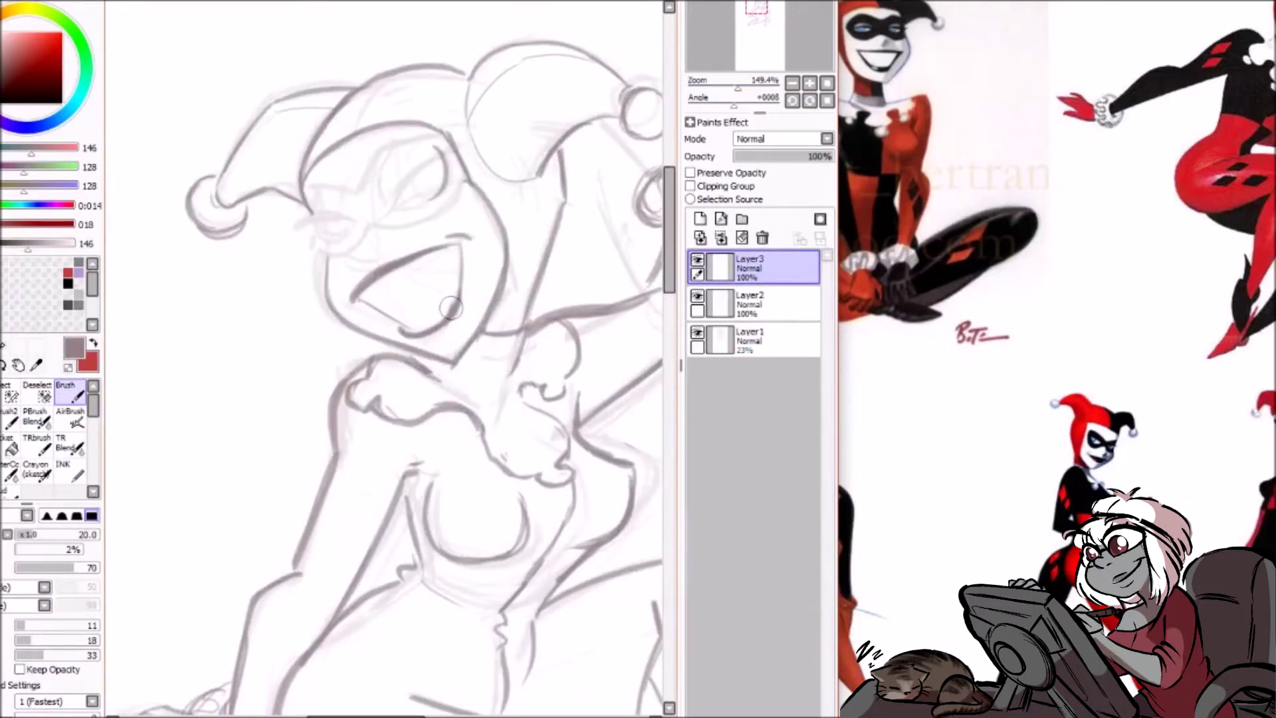
pyautogui.press('e')
pyautogui.press('b')
pyautogui.moveTo(343, 303); pyautogui.dragTo(358, 306)
# Step: Draw the nose and the upper lip above the open mouth
pyautogui.moveTo(366, 263)
pyautogui.mouseDown()
pyautogui.moveTo(346, 167)
pyautogui.moveTo(348, 255)
pyautogui.moveTo(394, 165)
pyautogui.moveTo(352, 251)
pyautogui.moveTo(391, 246)
pyautogui.mouseUp()
pyautogui.press('e')
pyautogui.press('b')
pyautogui.press('e')
pyautogui.press('b')
# Step: Draw the slanted upper lid and shape of the open eye and clean up its lines
pyautogui.moveTo(395, 191); pyautogui.dragTo(467, 148)
pyautogui.moveTo(414, 204)
pyautogui.mouseDown()
pyautogui.moveTo(389, 208)
pyautogui.moveTo(416, 176)
pyautogui.moveTo(390, 204)
pyautogui.moveTo(406, 185)
pyautogui.moveTo(384, 198)
pyautogui.mouseUp()
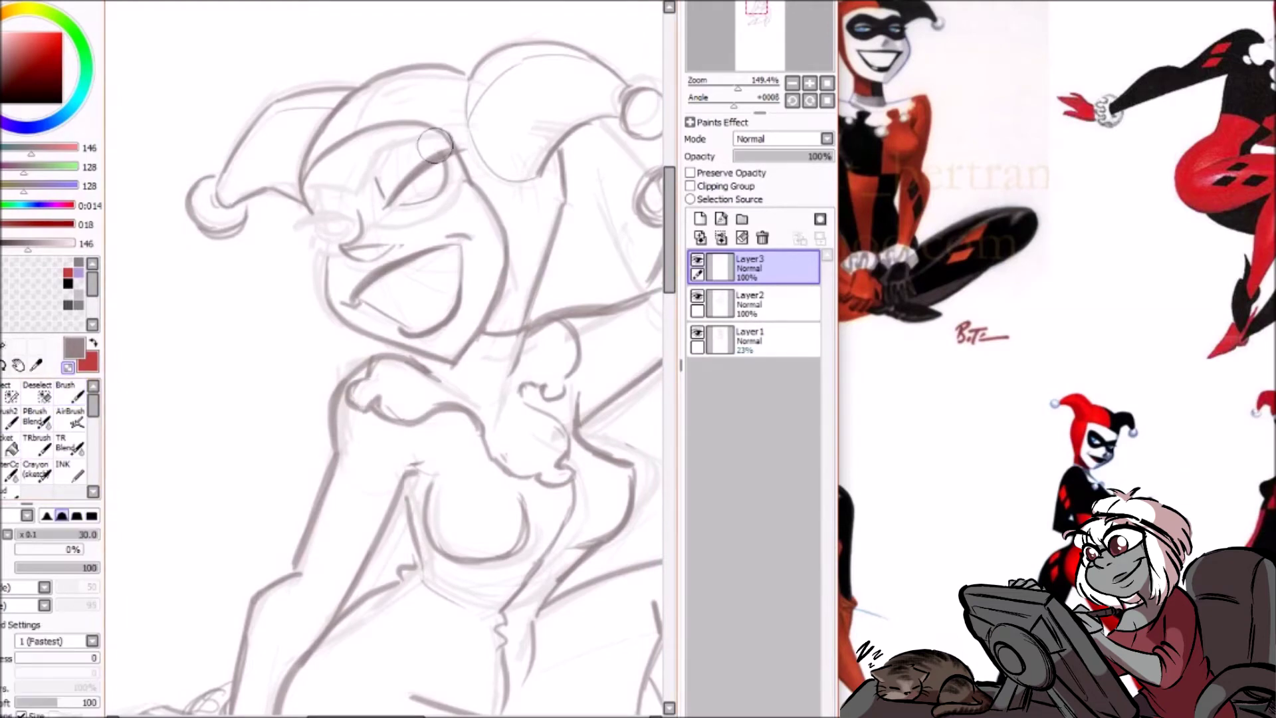
pyautogui.moveTo(376, 172)
pyautogui.mouseDown()
pyautogui.moveTo(452, 140)
pyautogui.moveTo(386, 189)
pyautogui.moveTo(443, 174)
pyautogui.mouseUp()
# Step: Draw the lid line of the half-closed far eye beside the nose
pyautogui.moveTo(341, 210)
pyautogui.mouseDown()
pyautogui.moveTo(312, 222)
pyautogui.moveTo(359, 225)
pyautogui.mouseUp()
pyautogui.hotkey('ctrl', 'z')
pyautogui.press('h')
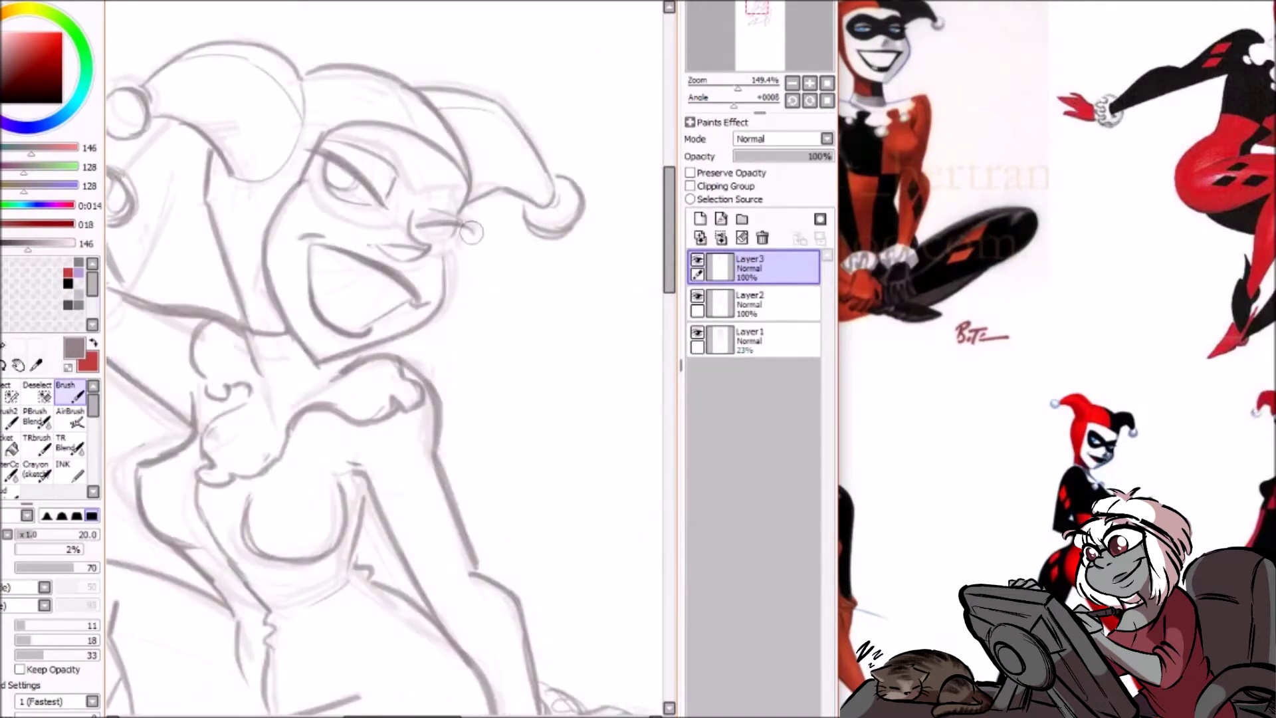
pyautogui.moveTo(472, 226); pyautogui.dragTo(418, 233)
pyautogui.press('h')
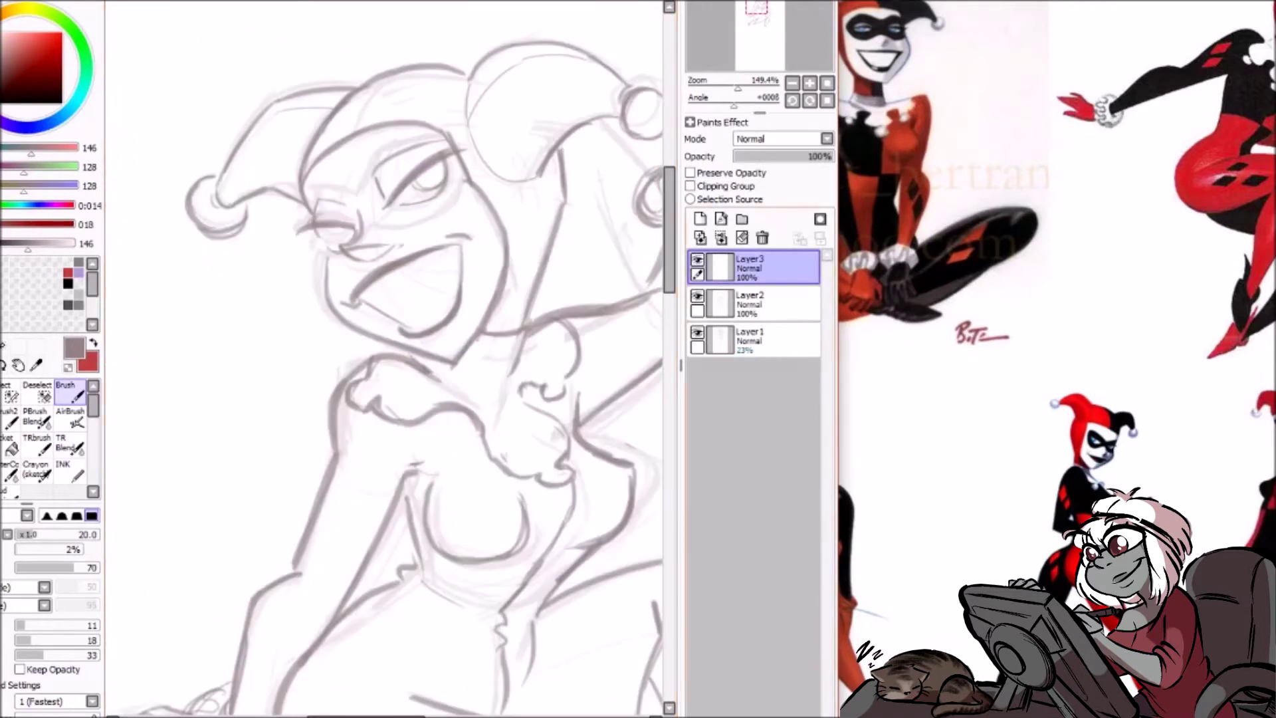
# Step: Strengthen the half-closed eye on Layer3 and add lashes at its outer corner
pyautogui.click(764, 340)
pyautogui.click(755, 268)
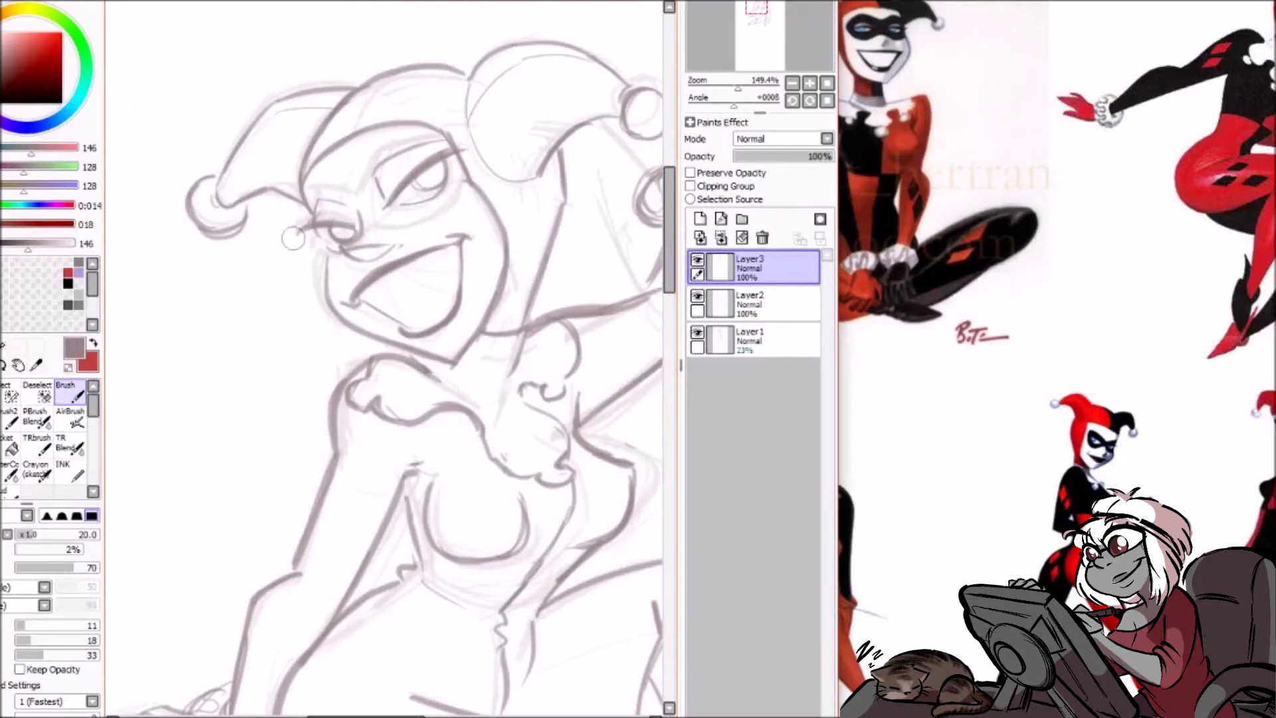
pyautogui.moveTo(303, 235); pyautogui.dragTo(347, 226)
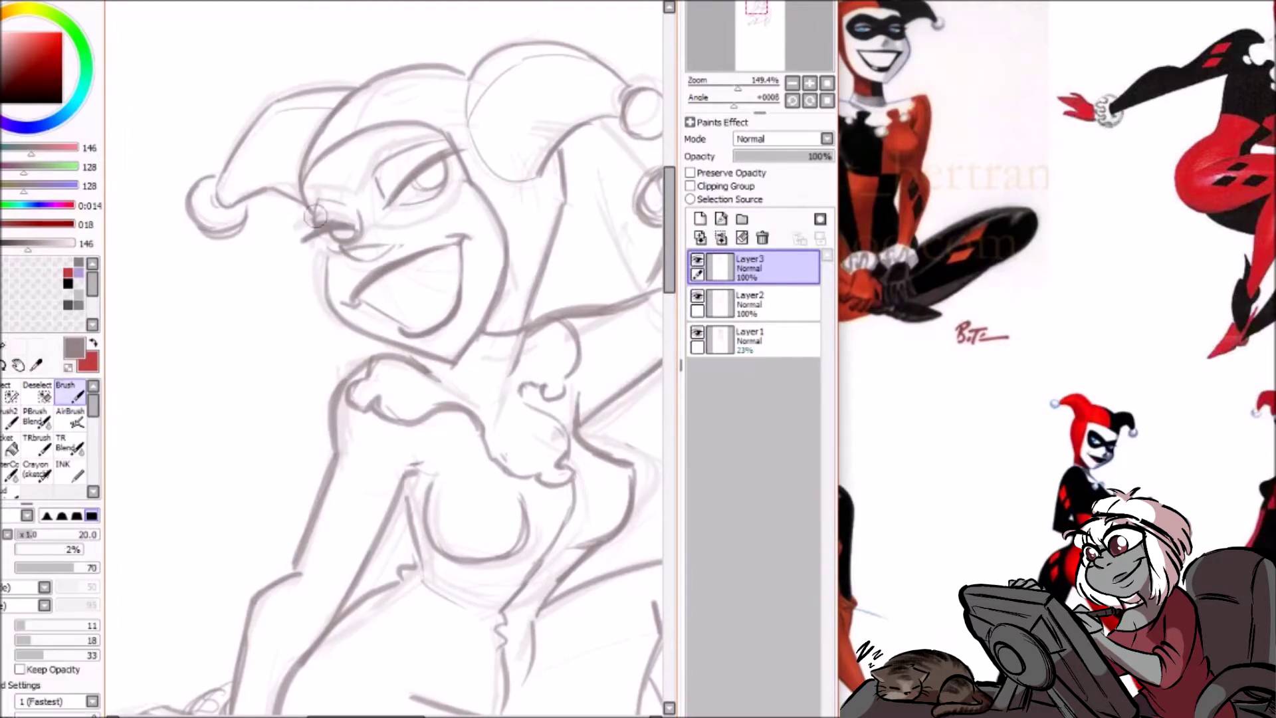
pyautogui.press('e')
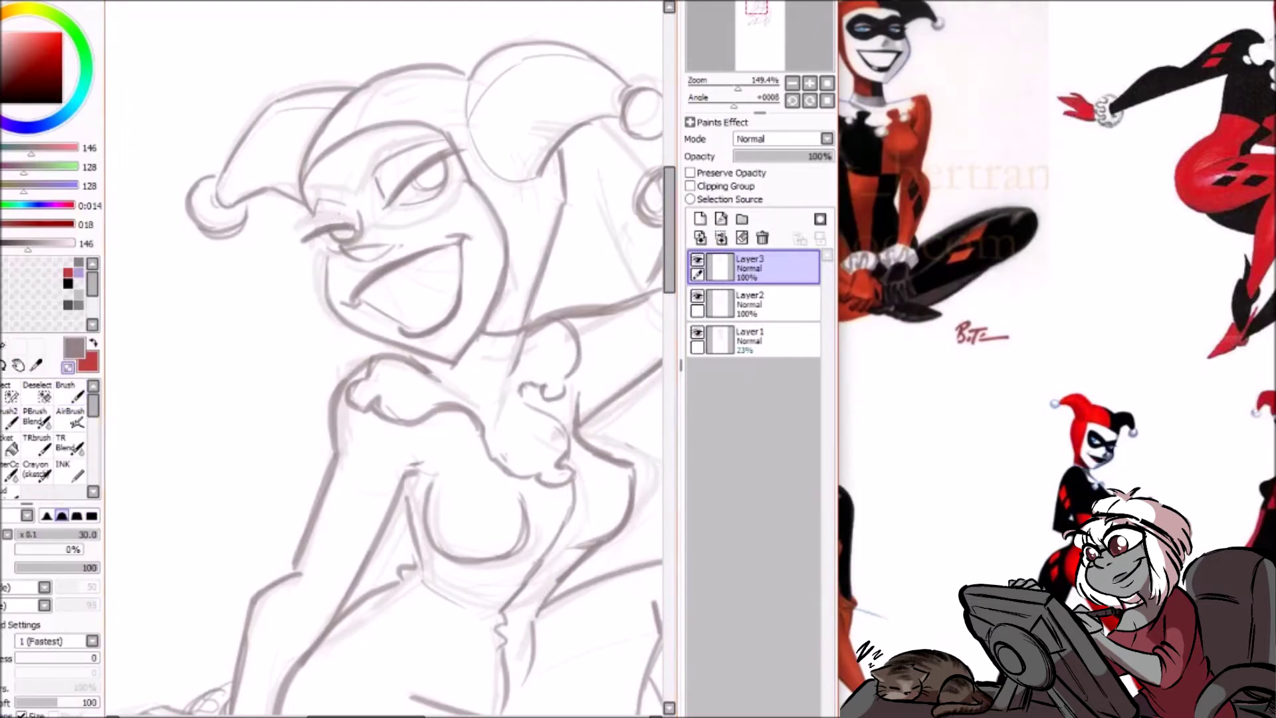
pyautogui.press('b')
pyautogui.moveTo(301, 244); pyautogui.dragTo(324, 233)
# Step: Draw the mask's outline around the open eye and refine its upper edge
pyautogui.moveTo(453, 153); pyautogui.dragTo(388, 205)
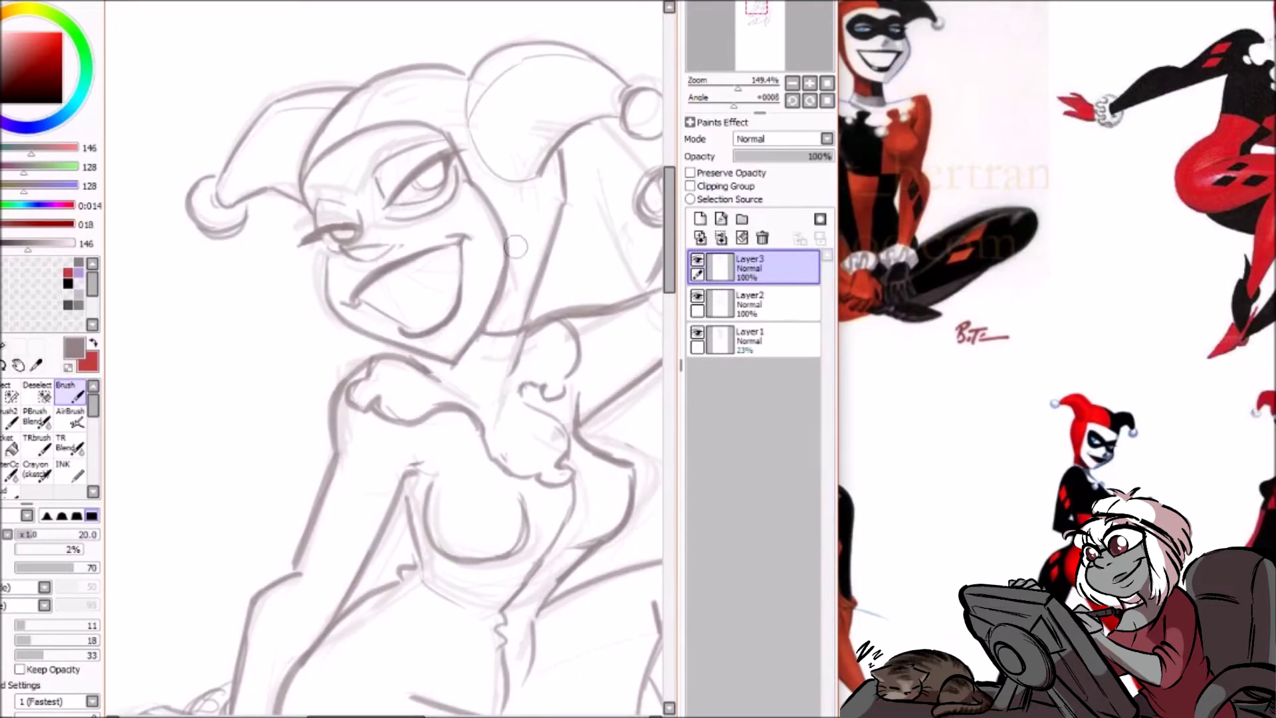
pyautogui.press('e')
pyautogui.moveTo(452, 133)
pyautogui.mouseDown()
pyautogui.moveTo(467, 172)
pyautogui.moveTo(442, 182)
pyautogui.moveTo(458, 158)
pyautogui.moveTo(474, 180)
pyautogui.moveTo(457, 181)
pyautogui.moveTo(442, 143)
pyautogui.moveTo(390, 171)
pyautogui.moveTo(458, 144)
pyautogui.moveTo(372, 177)
pyautogui.moveTo(402, 192)
pyautogui.moveTo(373, 174)
pyautogui.moveTo(384, 214)
pyautogui.moveTo(380, 162)
pyautogui.mouseUp()
pyautogui.press('b')
pyautogui.press('e')
pyautogui.press('b')
pyautogui.hotkey('ctrl', 'z')
pyautogui.hotkey('ctrl', 'z')
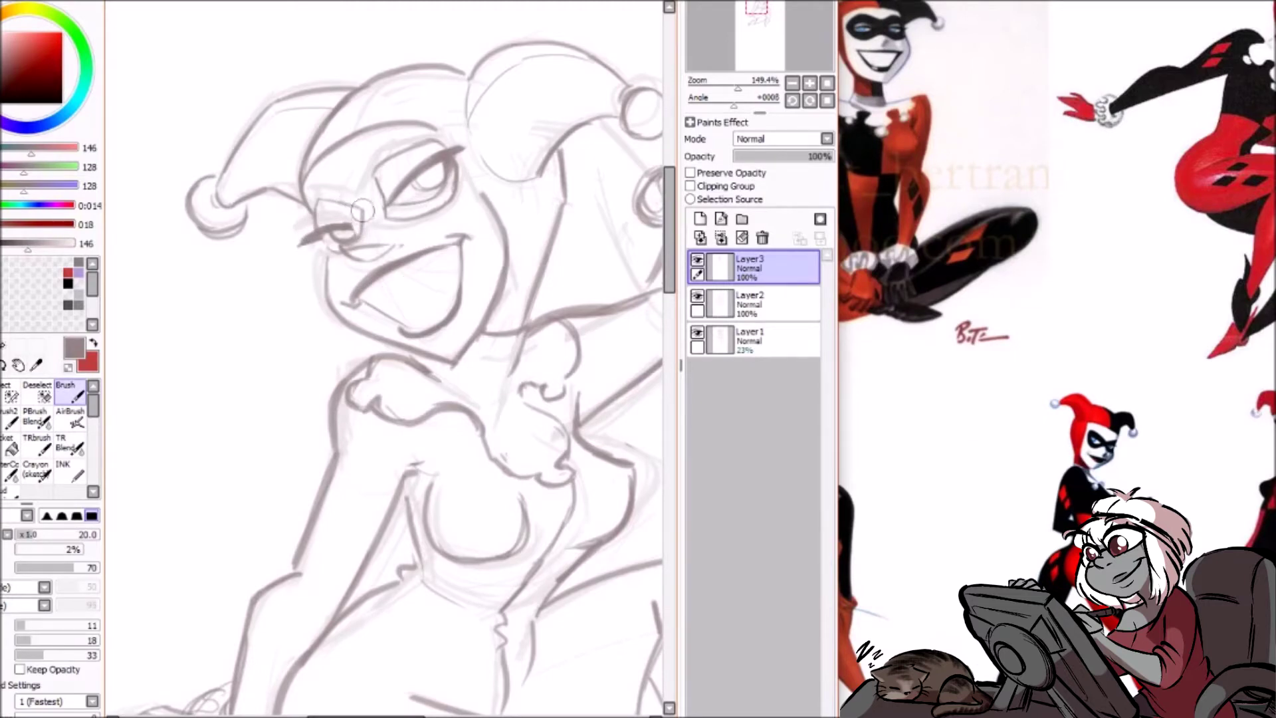
# Step: Extend the mask's outline across the nose bridge and around the half-closed eye
pyautogui.press('e')
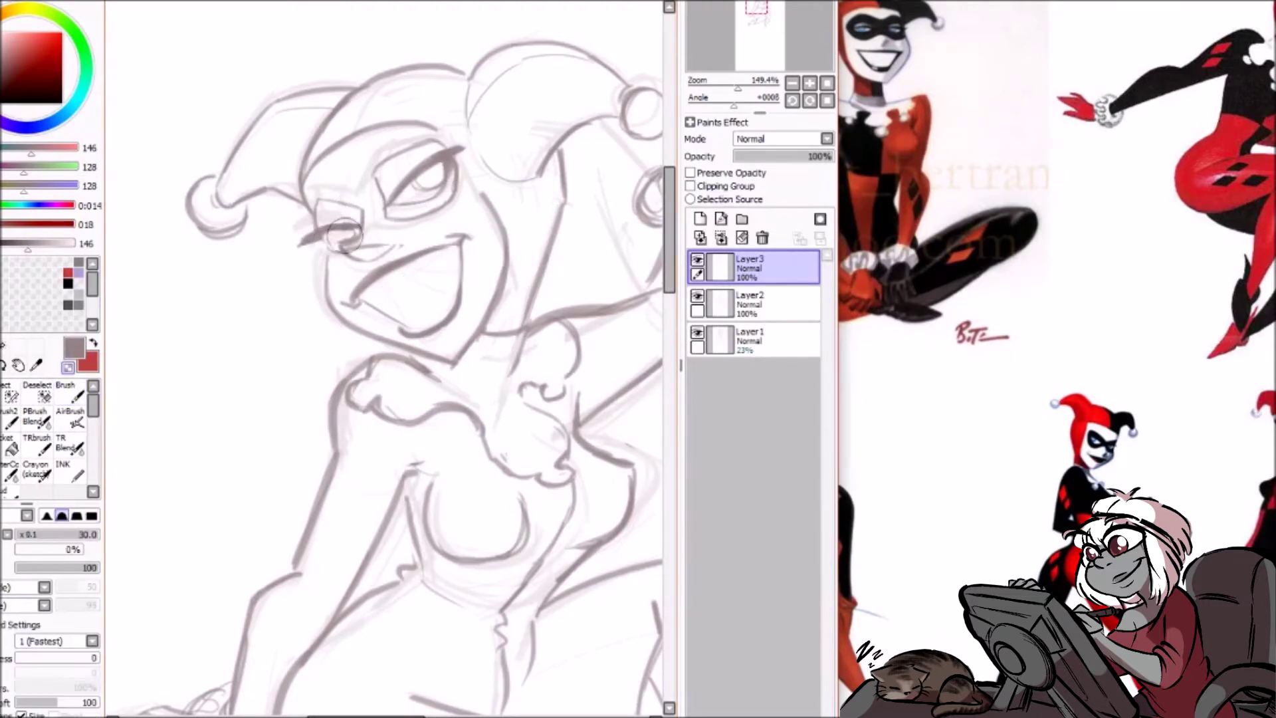
pyautogui.press('b')
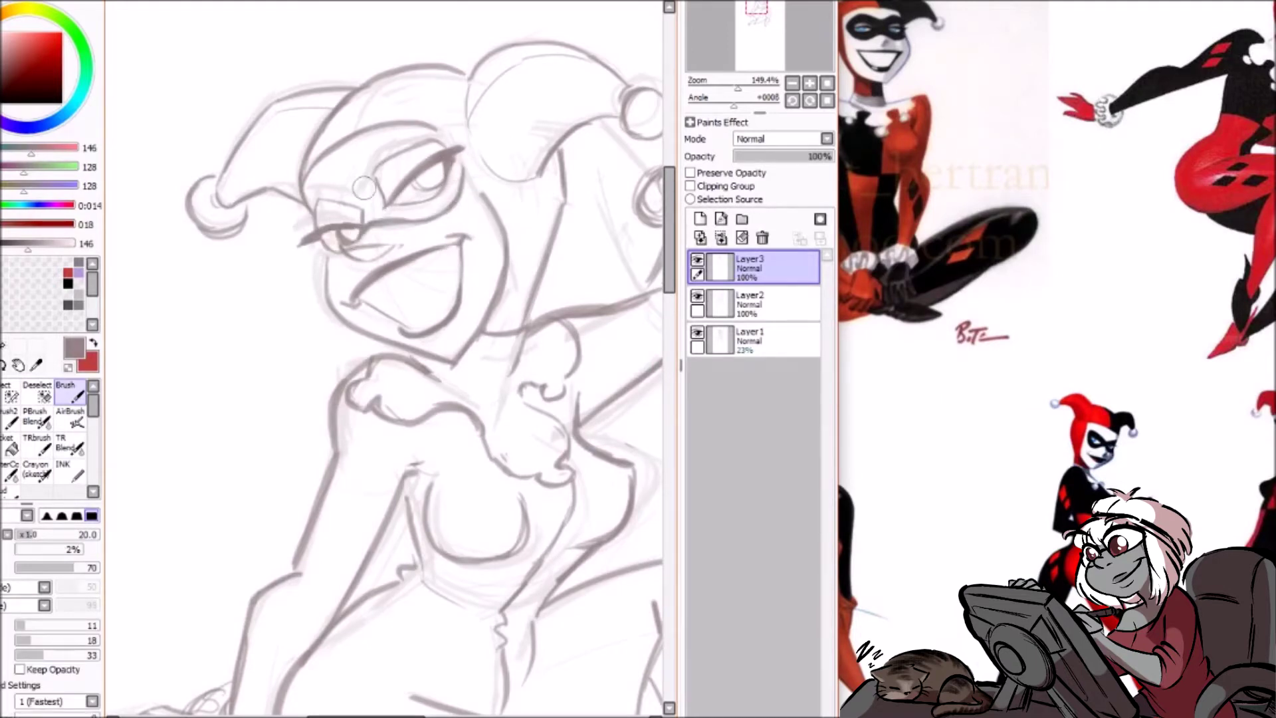
pyautogui.moveTo(368, 192)
pyautogui.mouseDown()
pyautogui.moveTo(319, 198)
pyautogui.moveTo(355, 196)
pyautogui.mouseUp()
pyautogui.hotkey('ctrl', 'z')
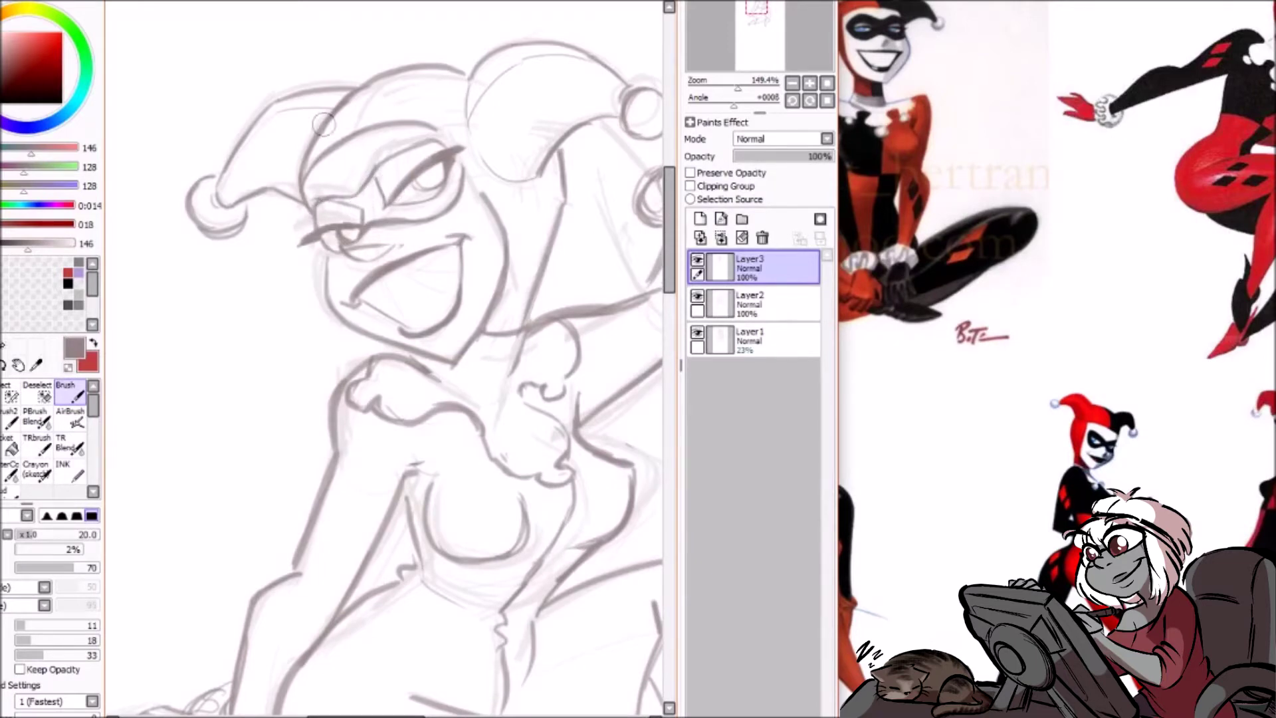
pyautogui.press('e')
pyautogui.press('b')
pyautogui.press('e')
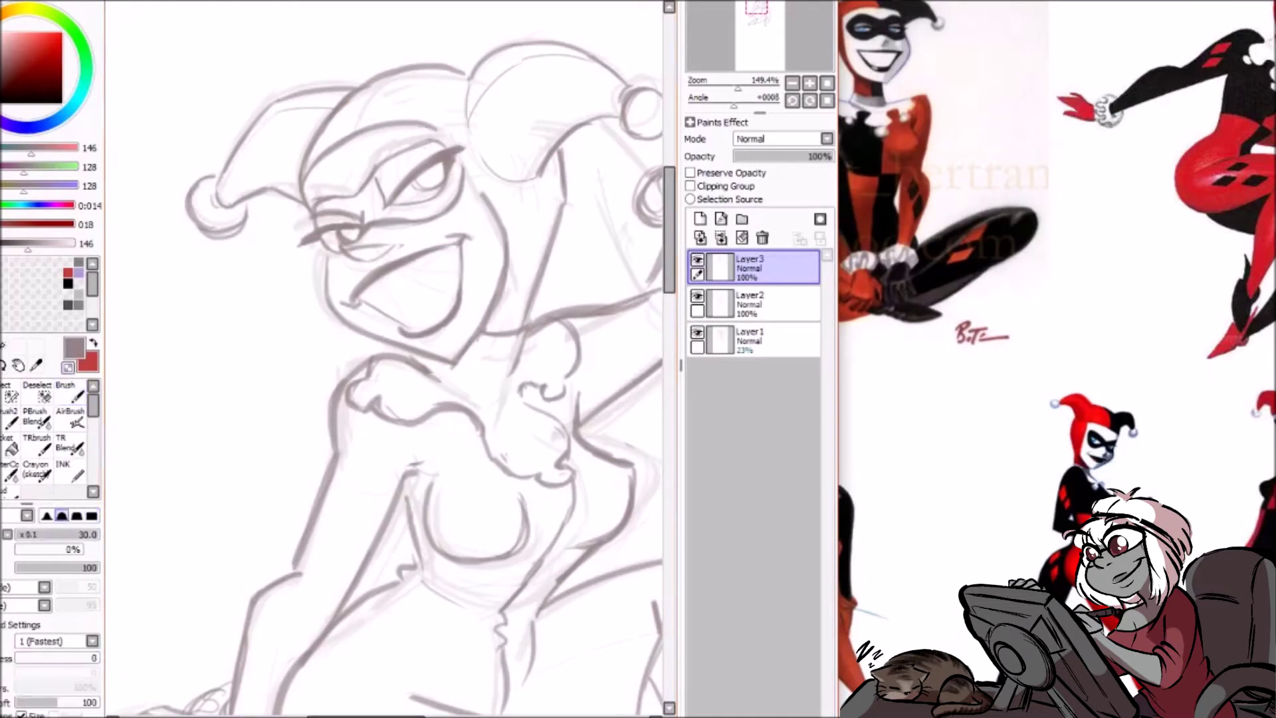
pyautogui.press('b')
pyautogui.moveTo(362, 223); pyautogui.dragTo(390, 221)
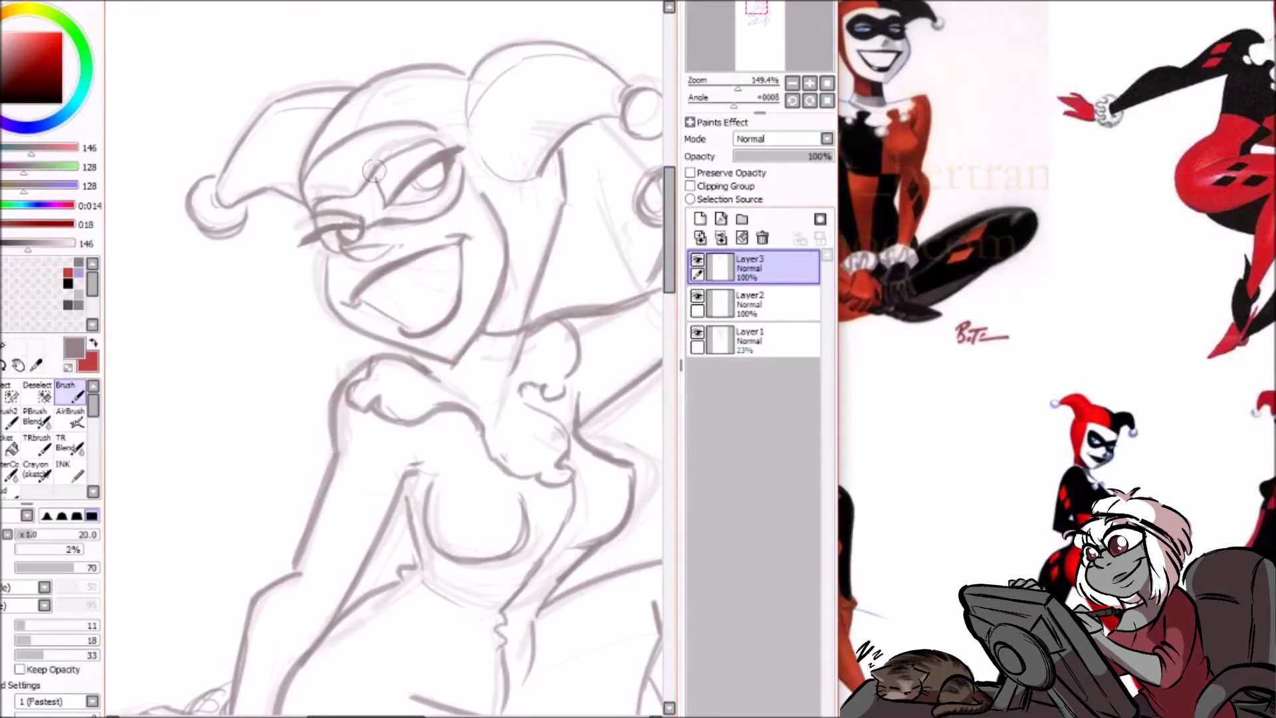
# Step: Refine the mask's upper edge between the brows, undoing the strokes that miss
pyautogui.moveTo(374, 171)
pyautogui.mouseDown()
pyautogui.moveTo(409, 156)
pyautogui.moveTo(375, 162)
pyautogui.mouseUp()
pyautogui.press('e')
pyautogui.press('b')
pyautogui.moveTo(309, 205)
pyautogui.mouseDown()
pyautogui.moveTo(352, 196)
pyautogui.moveTo(379, 154)
pyautogui.moveTo(446, 142)
pyautogui.moveTo(515, 194)
pyautogui.moveTo(515, 210)
pyautogui.mouseUp()
pyautogui.hotkey('ctrl', 'z')
pyautogui.hotkey('ctrl', 'z')
# Step: Redraw the hood's edge along the forehead and side of the face above the mask
pyautogui.press('End')
pyautogui.press('e')
pyautogui.press('b')
pyautogui.moveTo(439, 130)
pyautogui.mouseDown()
pyautogui.moveTo(495, 152)
pyautogui.moveTo(516, 207)
pyautogui.moveTo(506, 140)
pyautogui.moveTo(513, 176)
pyautogui.mouseUp()
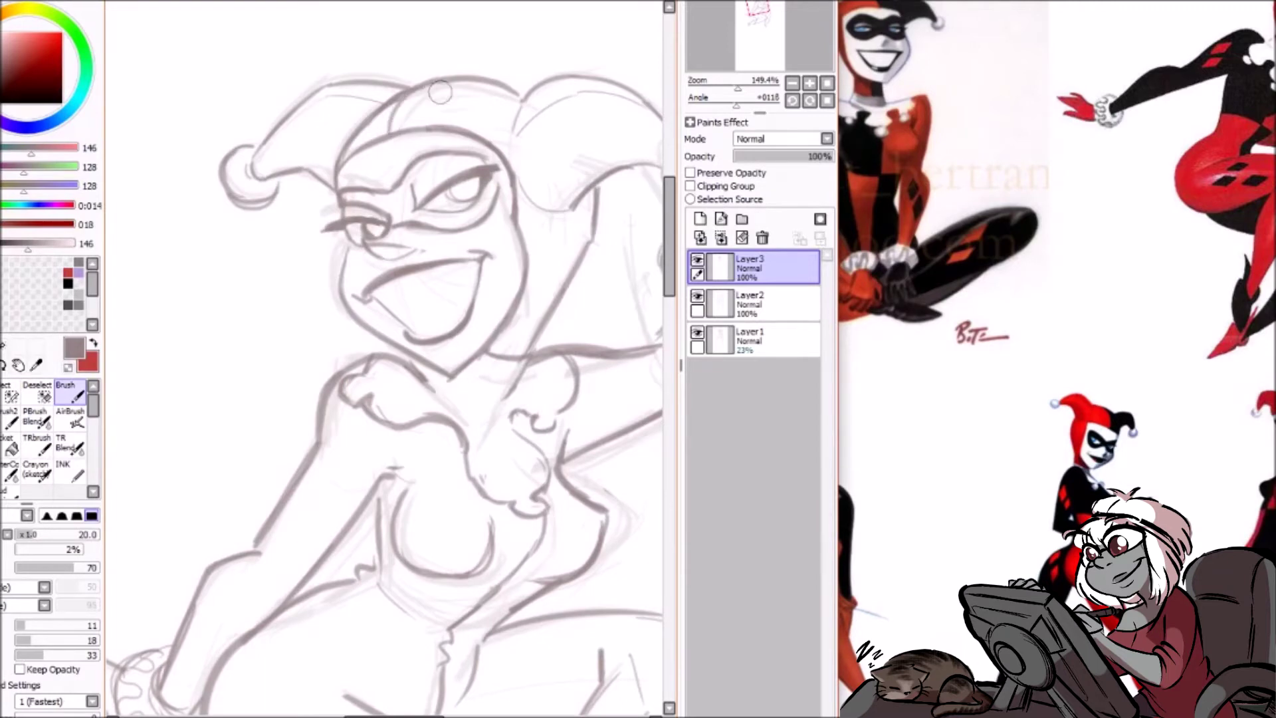
# Step: Return the canvas to 100% zoom with its rotation reset, and widen the drawing area
pyautogui.click(792, 83)
pyautogui.click(826, 101)
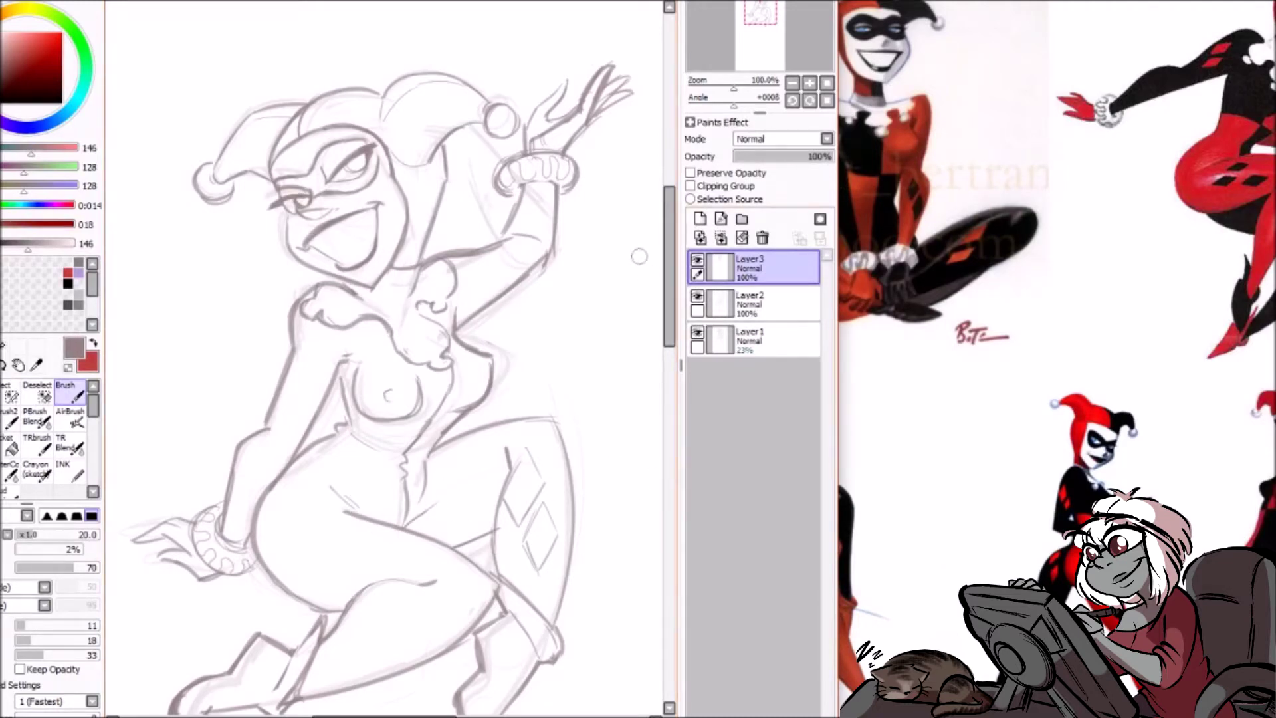
pyautogui.moveTo(562, 198); pyautogui.dragTo(606, 94)
pyautogui.moveTo(836, 359)
pyautogui.mouseDown()
pyautogui.moveTo(749, 359)
pyautogui.moveTo(876, 359)
pyautogui.mouseUp()
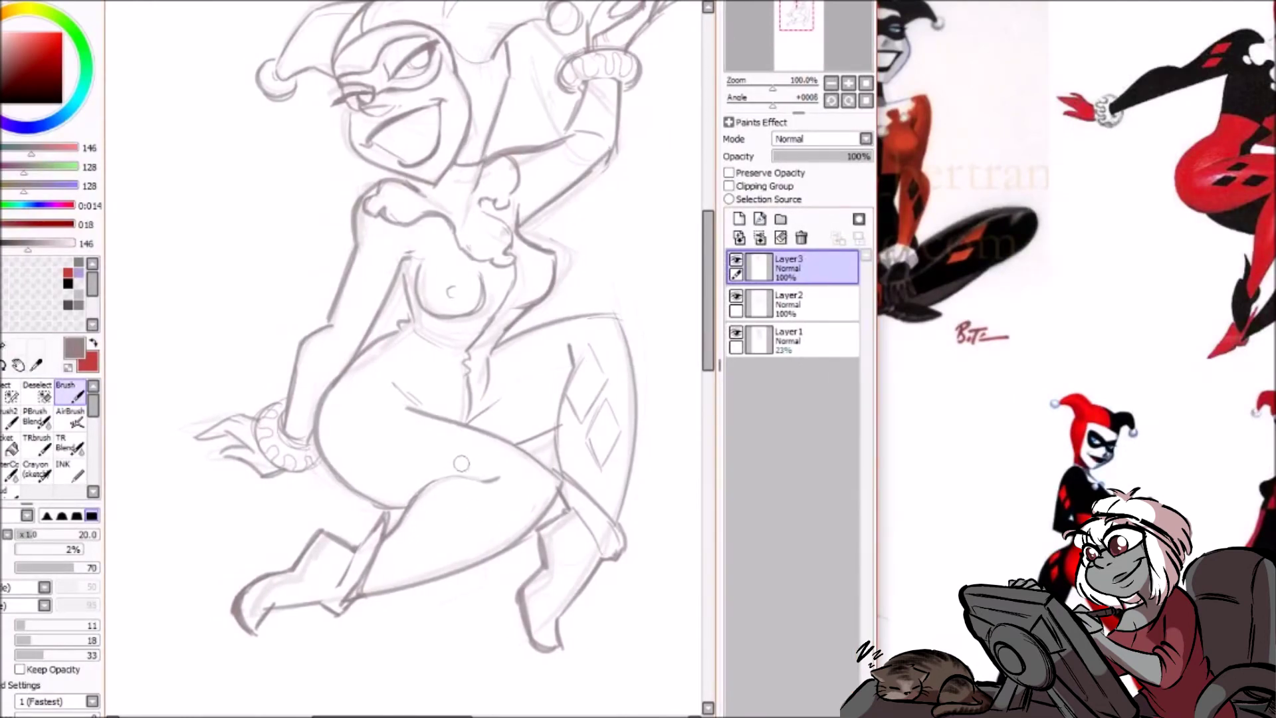
# Step: Try sketching a row of diamonds along the front thigh
pyautogui.moveTo(439, 422); pyautogui.dragTo(468, 447)
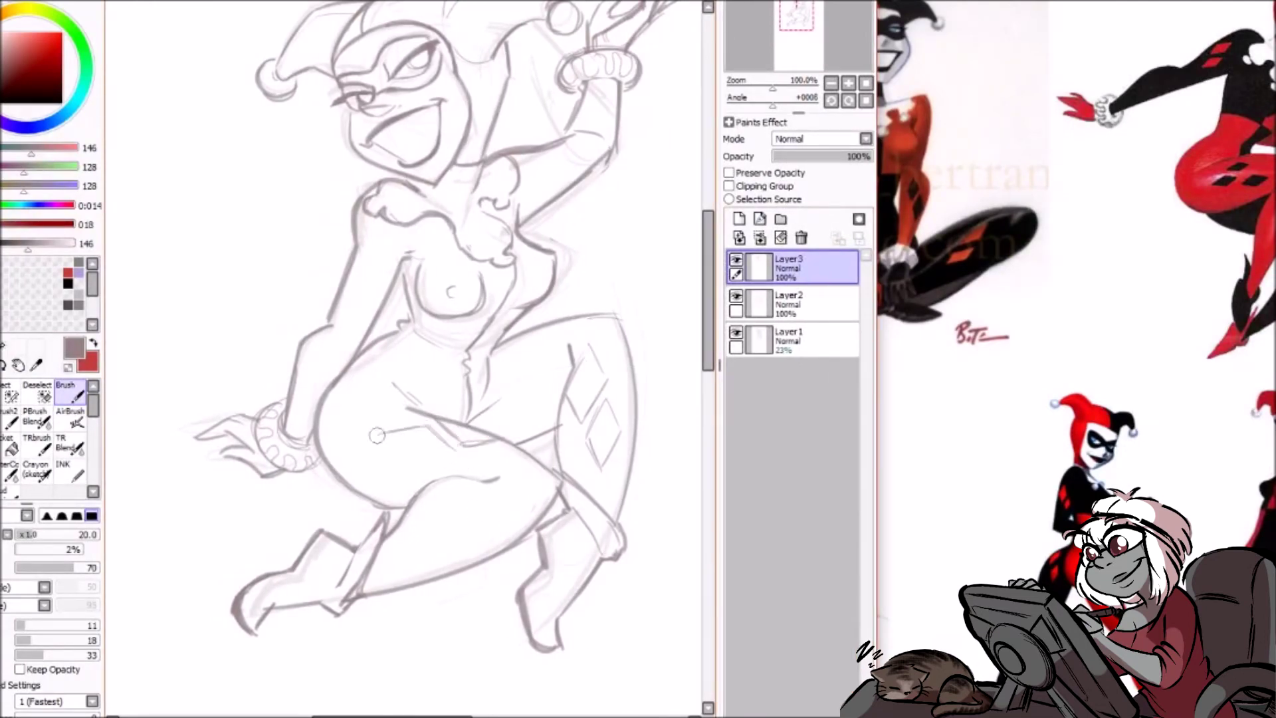
pyautogui.press('h')
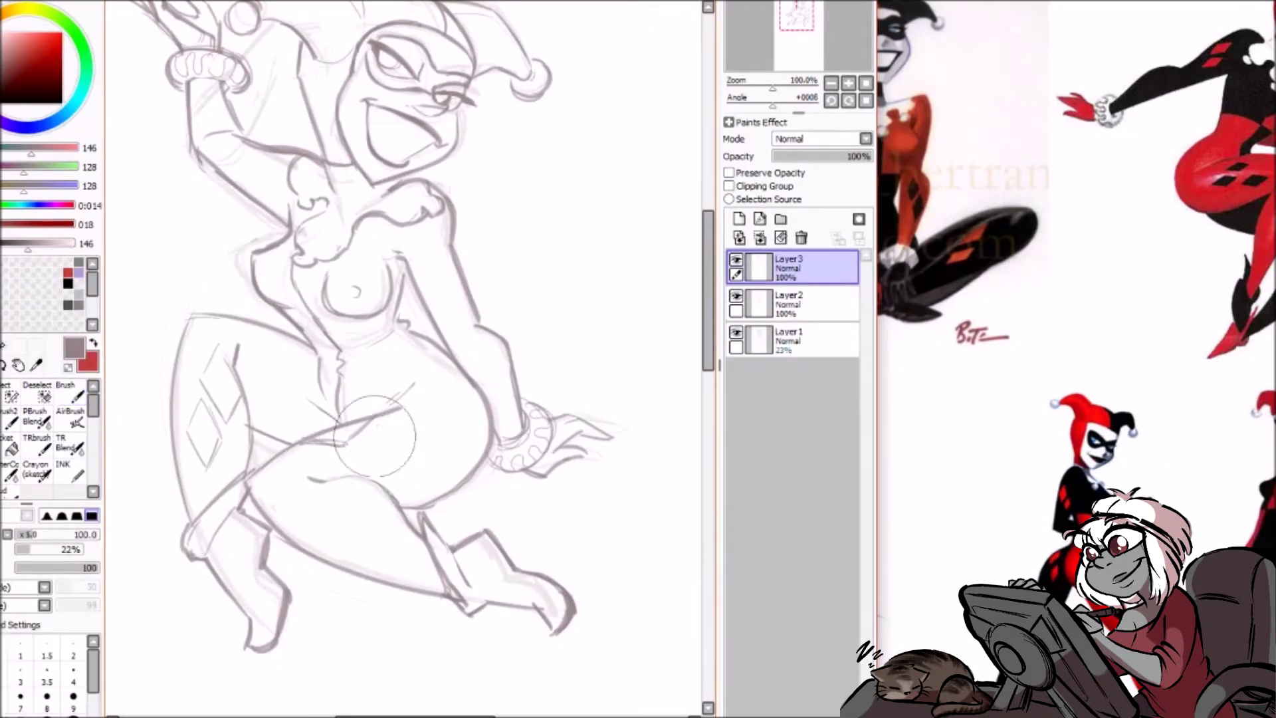
pyautogui.moveTo(376, 433)
pyautogui.mouseDown()
pyautogui.moveTo(413, 415)
pyautogui.moveTo(403, 450)
pyautogui.moveTo(340, 460)
pyautogui.moveTo(393, 437)
pyautogui.moveTo(322, 433)
pyautogui.moveTo(343, 449)
pyautogui.moveTo(325, 440)
pyautogui.moveTo(358, 438)
pyautogui.moveTo(318, 463)
pyautogui.moveTo(290, 459)
pyautogui.mouseUp()
pyautogui.press('e')
pyautogui.press('b')
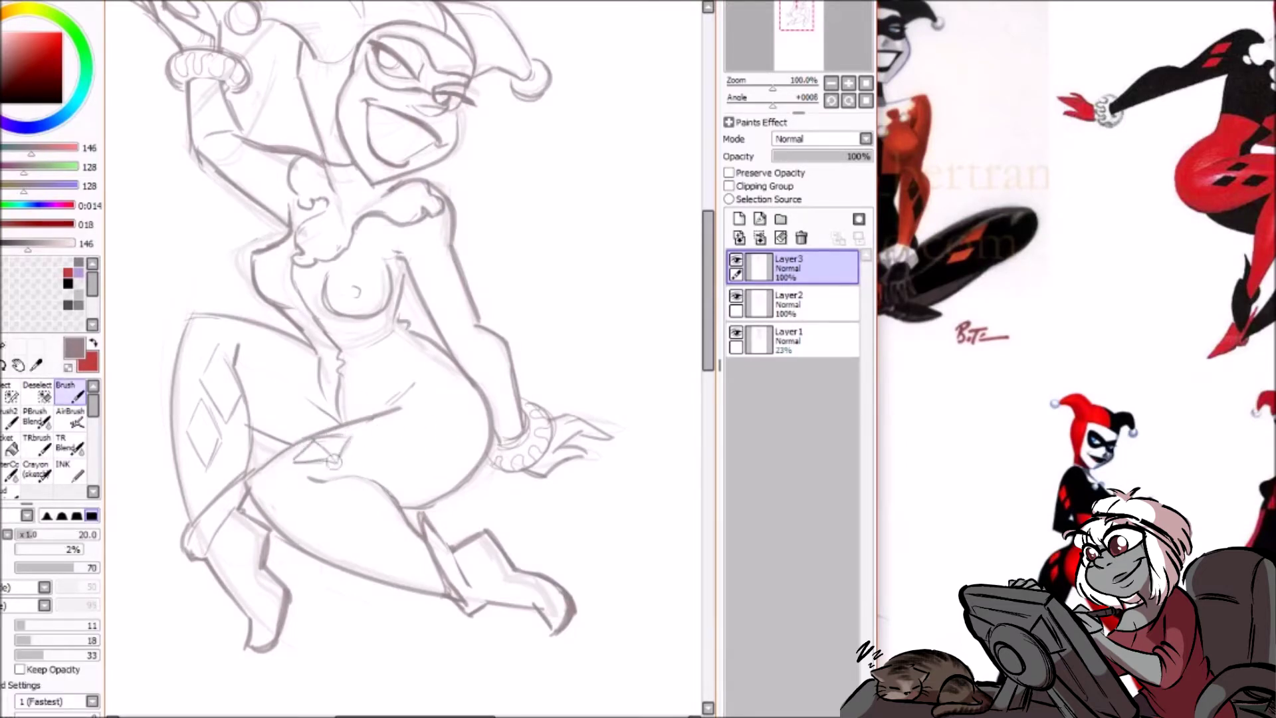
pyautogui.moveTo(366, 431); pyautogui.dragTo(406, 445)
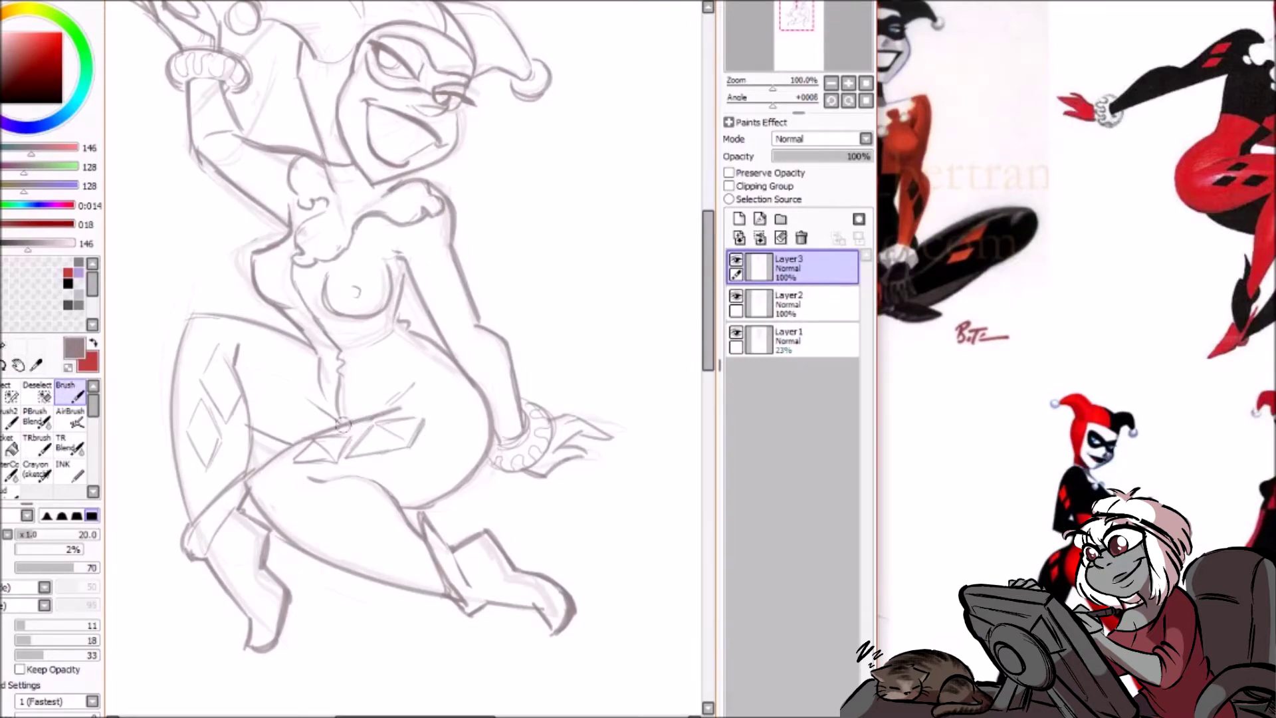
# Step: Erase the row of diamonds from the front thigh
pyautogui.press('e')
pyautogui.moveTo(419, 431); pyautogui.dragTo(144, 458)
pyautogui.press('b')
pyautogui.press('h')
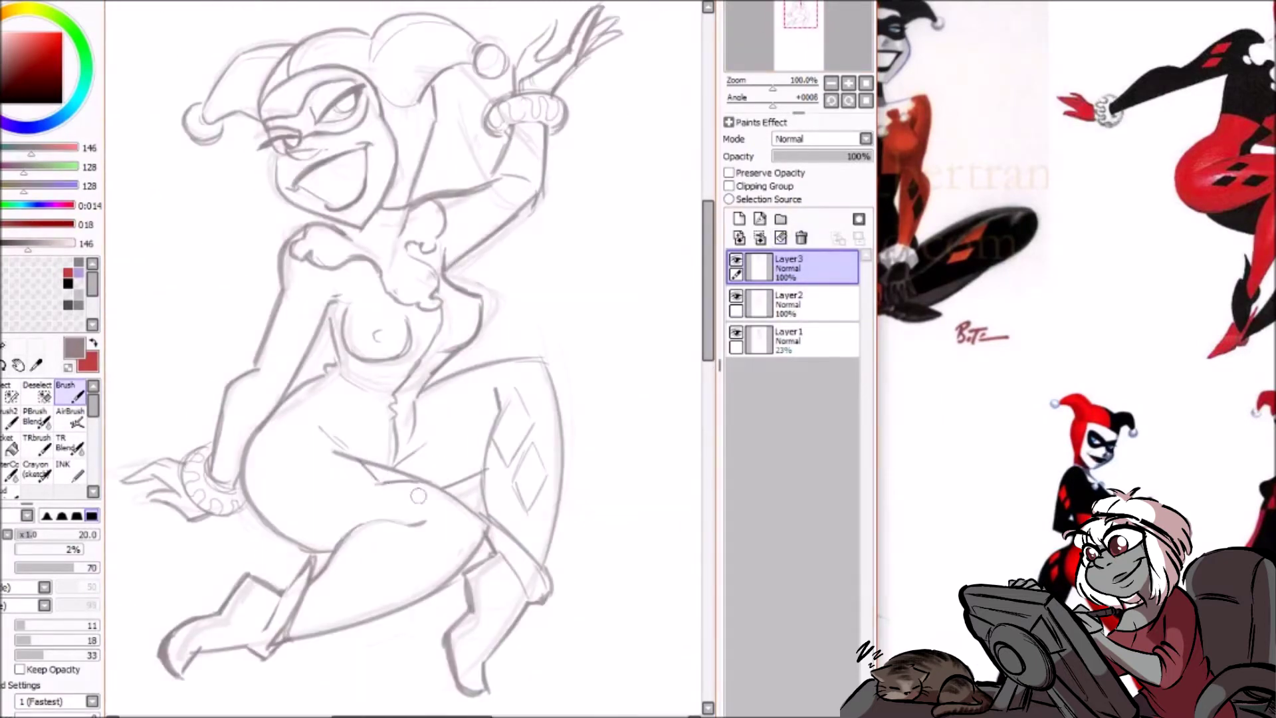
# Step: Try sketching new diamond shapes near the front knee and undo the strokes
pyautogui.moveTo(432, 497)
pyautogui.mouseDown()
pyautogui.moveTo(383, 493)
pyautogui.moveTo(444, 498)
pyautogui.mouseUp()
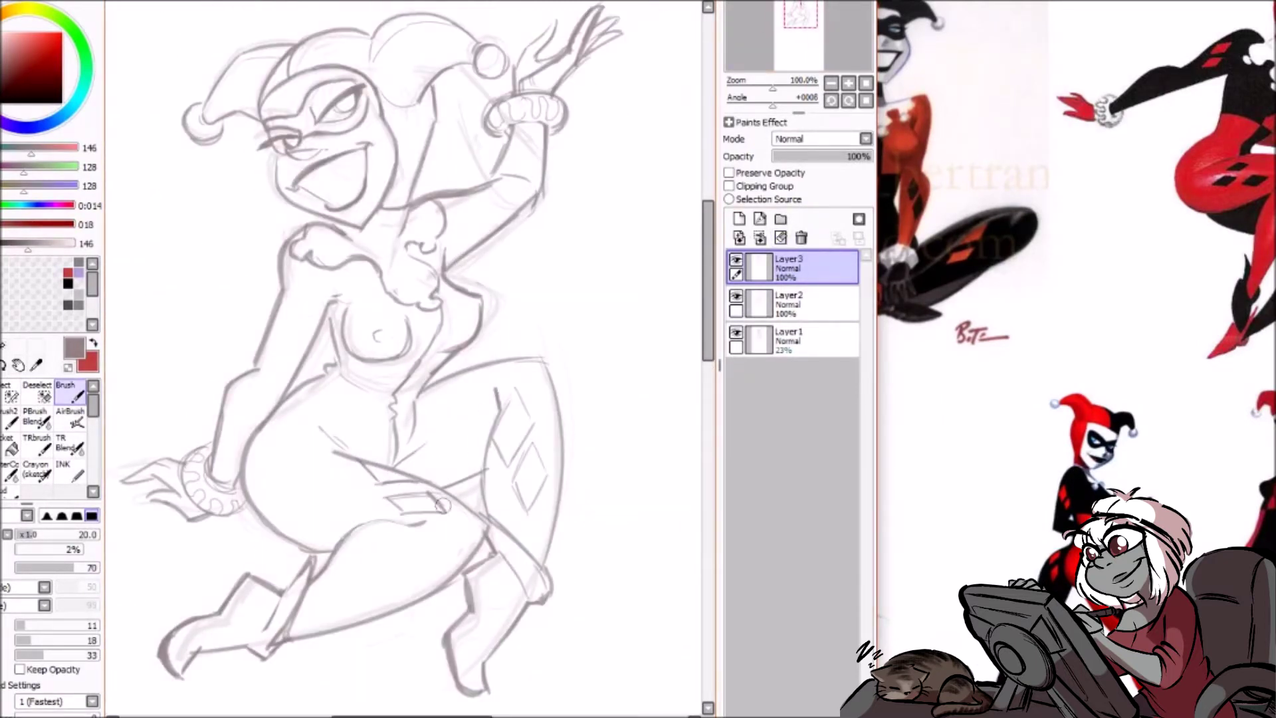
pyautogui.hotkey('ctrl', 'z')
pyautogui.hotkey('ctrl', 'z')
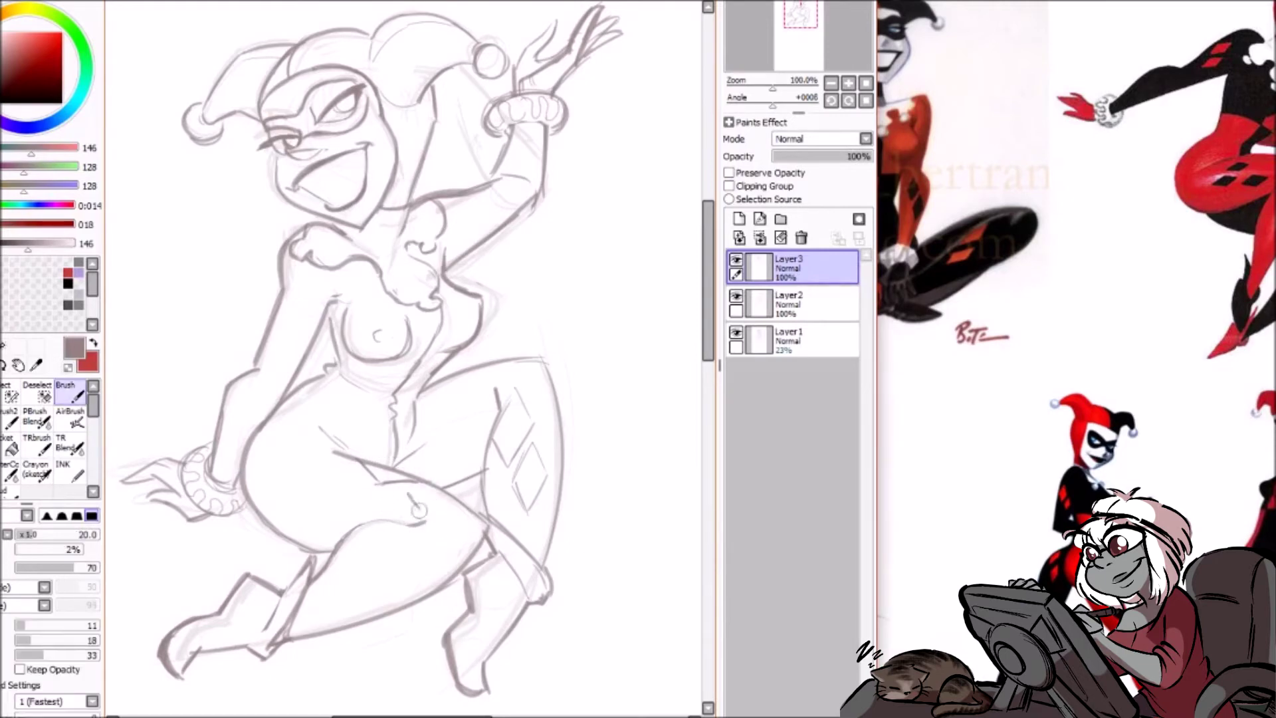
pyautogui.moveTo(406, 491); pyautogui.dragTo(444, 481)
pyautogui.hotkey('ctrl', 'z')
pyautogui.hotkey('ctrl', 'z')
# Step: Erase the leftover diamond strokes along the thigh's upper contour on Layer3
pyautogui.press('e')
pyautogui.moveTo(380, 477)
pyautogui.mouseDown()
pyautogui.moveTo(410, 498)
pyautogui.moveTo(380, 479)
pyautogui.mouseUp()
pyautogui.press('b')
pyautogui.press('e')
pyautogui.press('b')
# Step: Erase the stray tick marks near the front knee on Layer2 and clean up the knee's crease line
pyautogui.click(791, 304)
pyautogui.press('e')
pyautogui.moveTo(419, 522)
pyautogui.mouseDown()
pyautogui.moveTo(376, 521)
pyautogui.moveTo(330, 570)
pyautogui.moveTo(386, 532)
pyautogui.moveTo(431, 537)
pyautogui.mouseUp()
pyautogui.press('b')
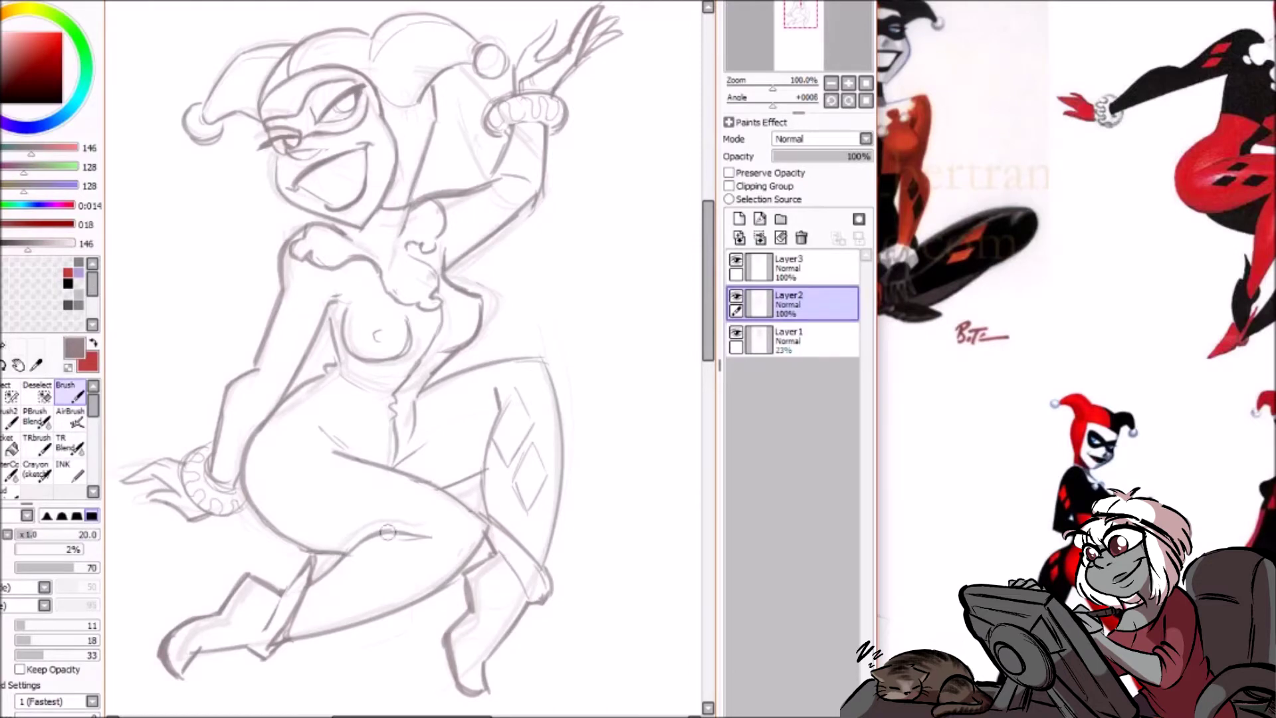
# Step: Draw a cluster of three diamonds on the hip and fill them with diagonal hatching on Layer2
pyautogui.moveTo(295, 497)
pyautogui.mouseDown()
pyautogui.moveTo(332, 516)
pyautogui.moveTo(336, 489)
pyautogui.moveTo(378, 507)
pyautogui.mouseUp()
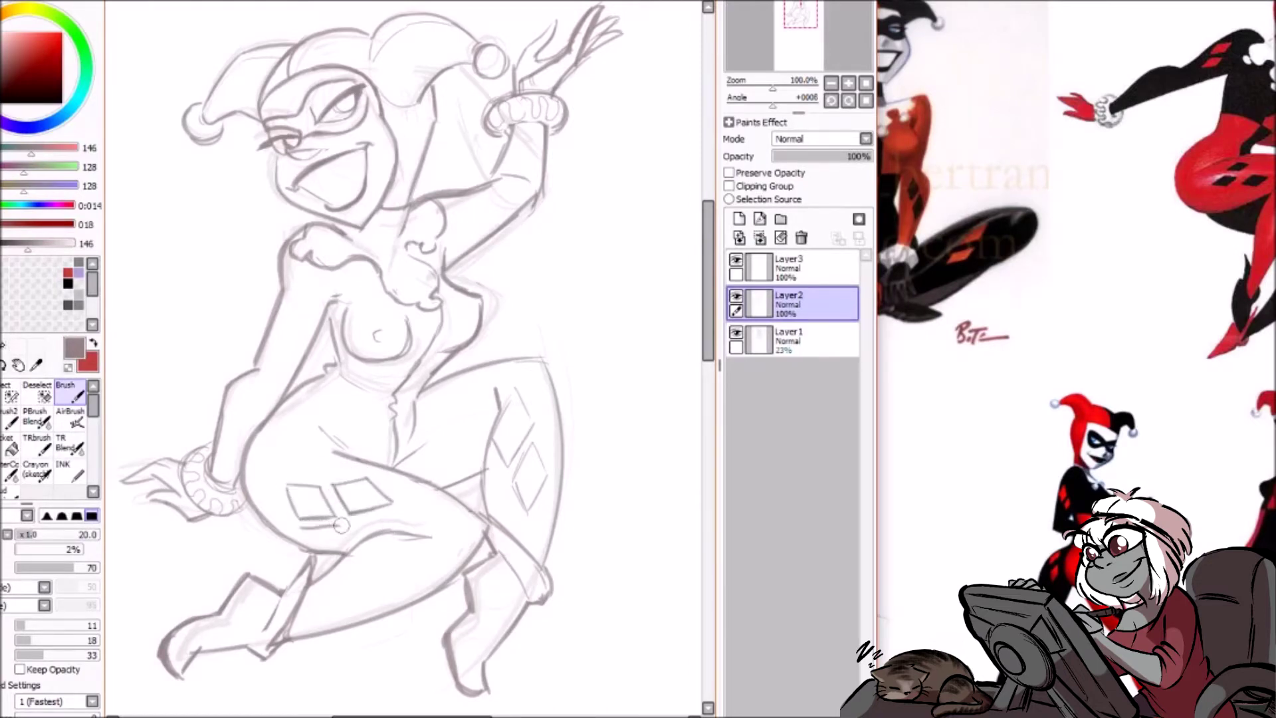
pyautogui.press('e')
pyautogui.press('b')
pyautogui.moveTo(423, 532)
pyautogui.mouseDown()
pyautogui.moveTo(331, 570)
pyautogui.moveTo(435, 531)
pyautogui.mouseUp()
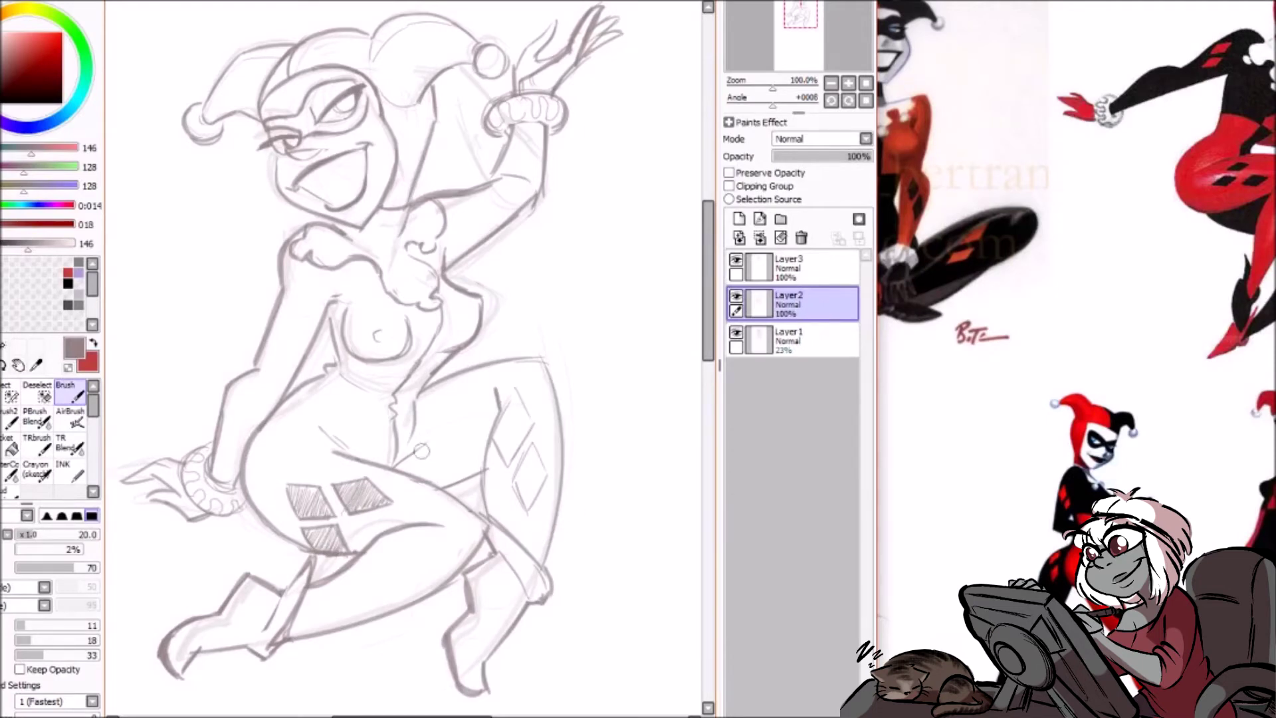
# Step: Refine the bust's lower contour and the curved waistline beneath it, working on Layer3 and Layer2
pyautogui.click(815, 266)
pyautogui.moveTo(340, 363); pyautogui.dragTo(430, 361)
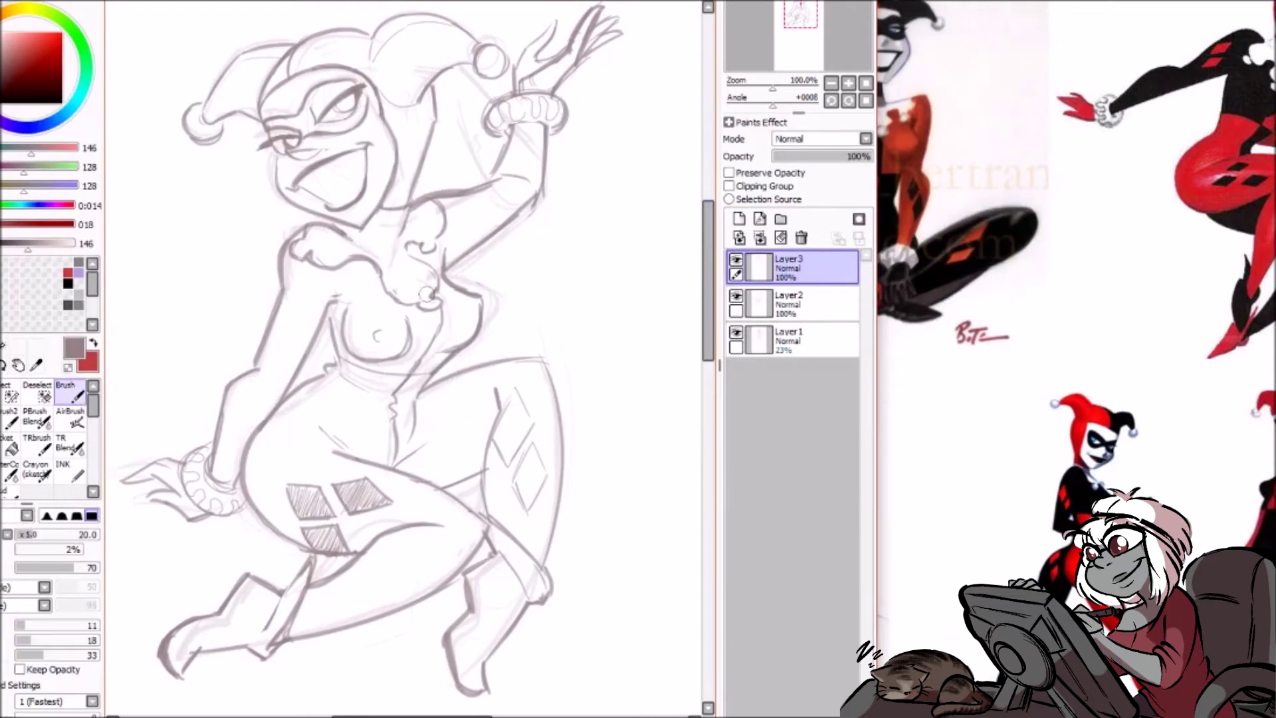
pyautogui.hotkey('ctrl', 'Down')
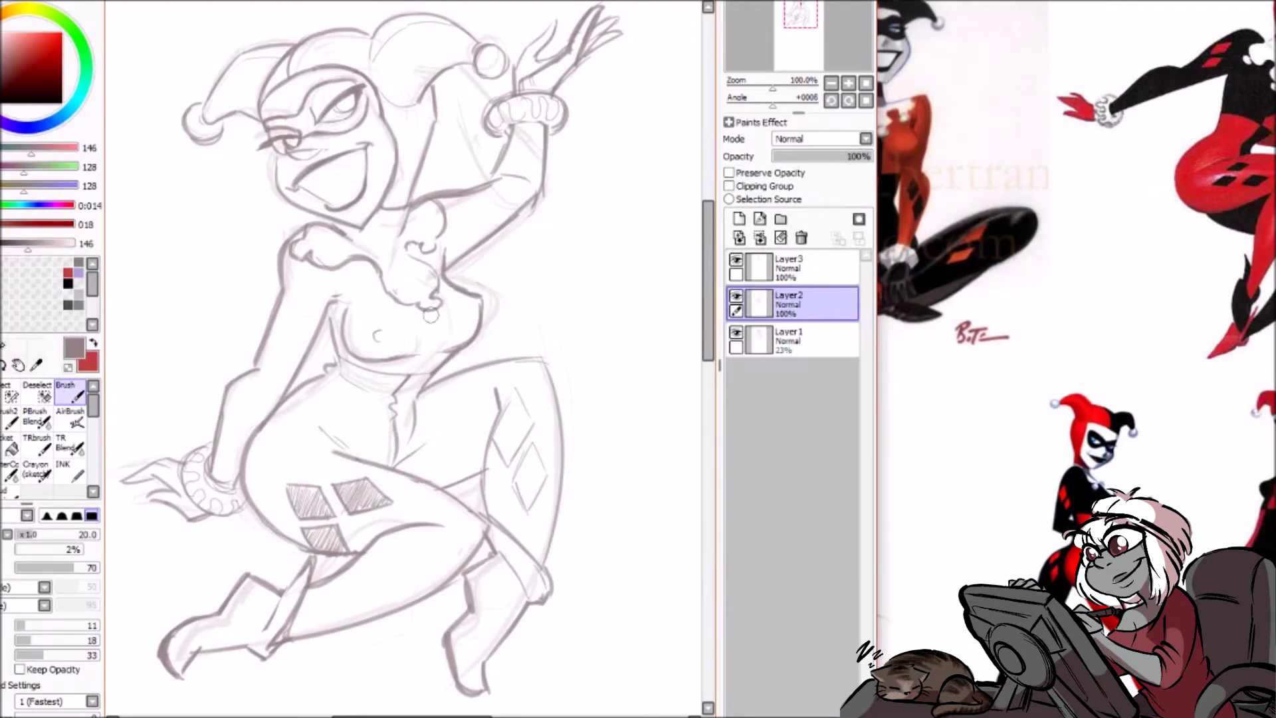
pyautogui.hotkey('ctrl', 'Up')
pyautogui.click(736, 296)
pyautogui.click(736, 297)
pyautogui.moveTo(433, 315); pyautogui.dragTo(432, 349)
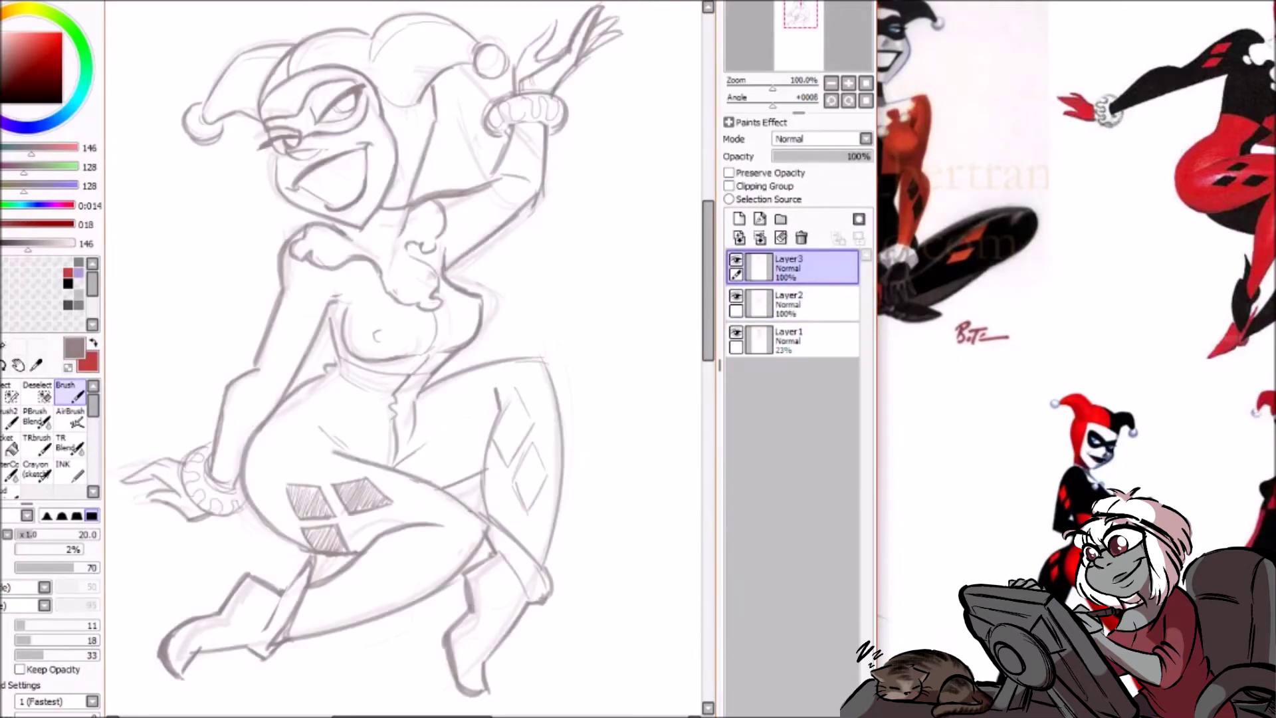
# Step: Redraw the costume's centre seam below the waist on Layer2, then add a new layer above it
pyautogui.hotkey('ctrl', 'Down')
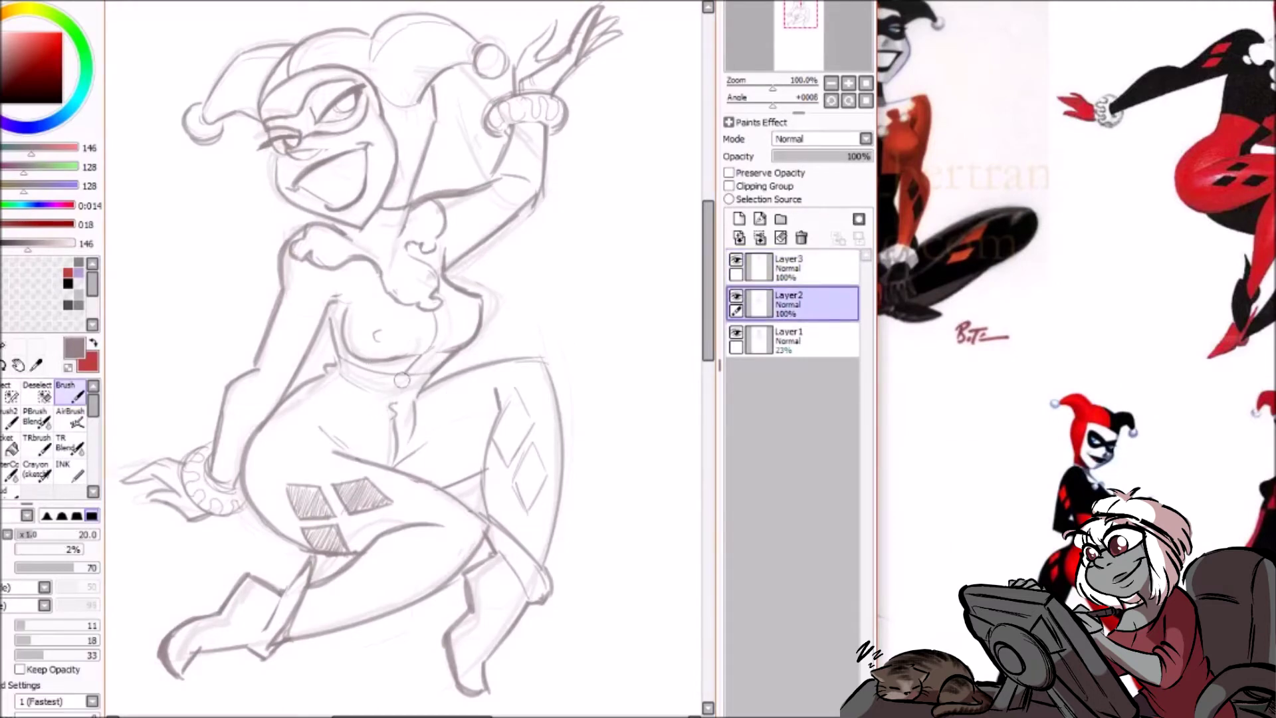
pyautogui.moveTo(398, 440)
pyautogui.mouseDown()
pyautogui.moveTo(414, 438)
pyautogui.moveTo(410, 426)
pyautogui.moveTo(404, 463)
pyautogui.mouseUp()
pyautogui.hotkey('ctrl', 'z')
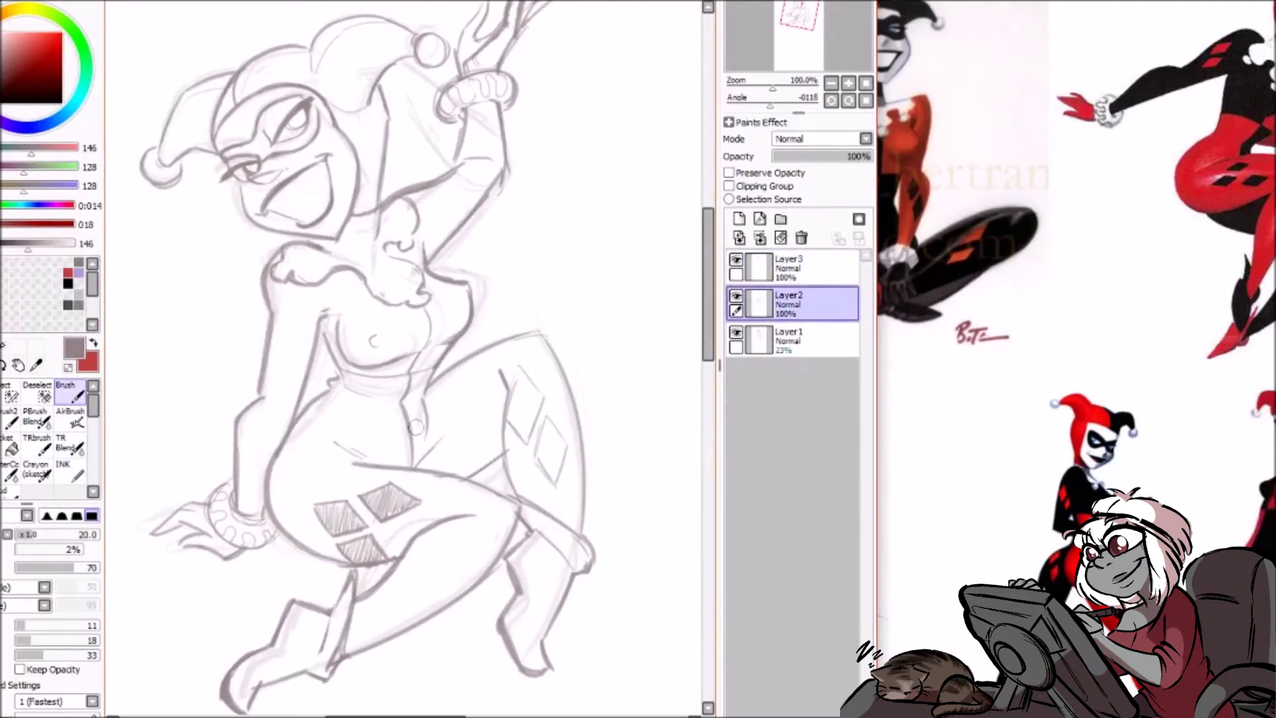
pyautogui.click(866, 101)
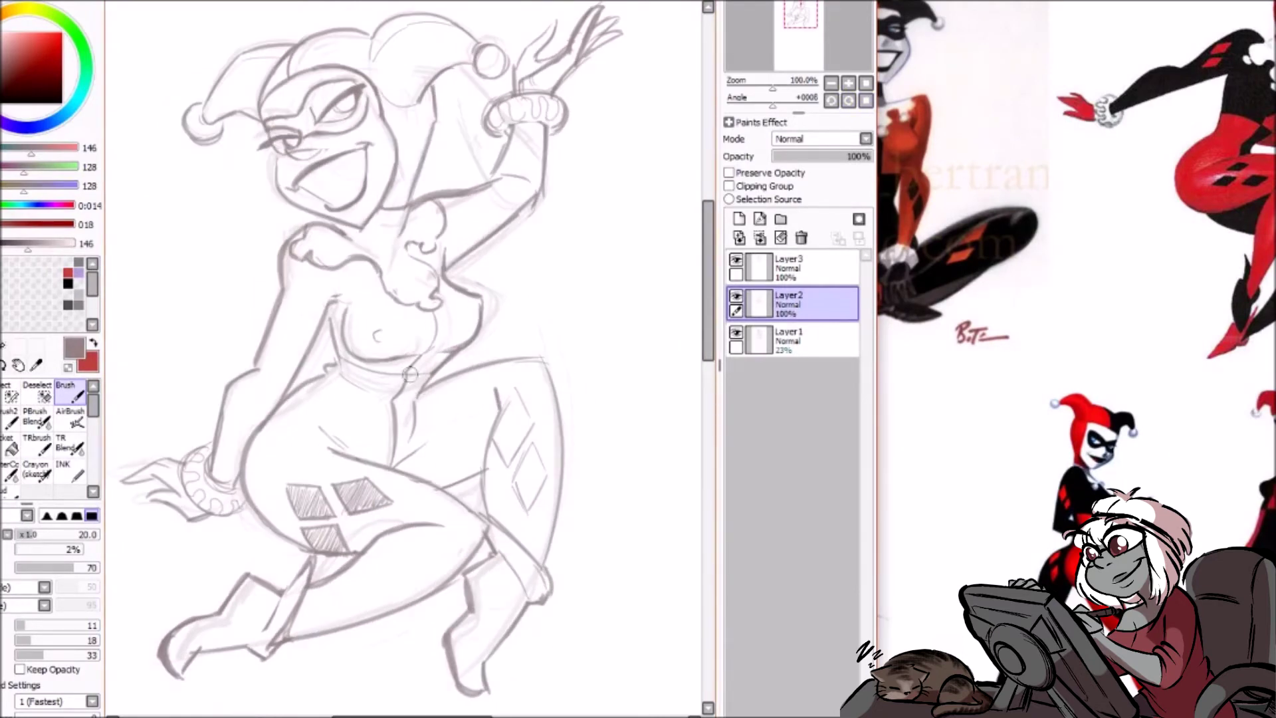
pyautogui.click(738, 219)
# Step: Try hatching the far thigh beside the waist on the new layer and undo the strokes
pyautogui.moveTo(424, 380); pyautogui.dragTo(397, 461)
pyautogui.press('pagedown')
pyautogui.press('pagedown')
pyautogui.press('pagedown')
pyautogui.press('pagedown')
pyautogui.moveTo(418, 385); pyautogui.dragTo(403, 417)
pyautogui.moveTo(457, 359); pyautogui.dragTo(405, 422)
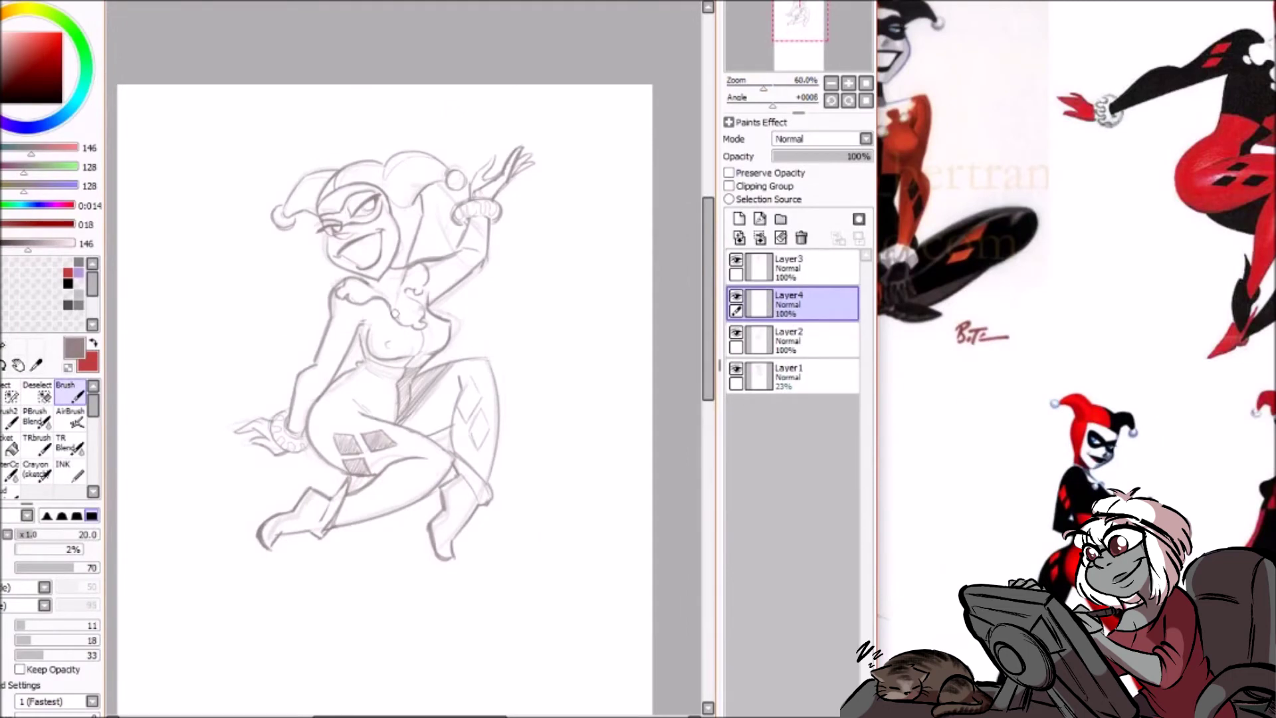
pyautogui.hotkey('ctrl', 'z')
pyautogui.hotkey('ctrl', 'z')
pyautogui.hotkey('ctrl', 'z')
pyautogui.hotkey('ctrl', 'z')
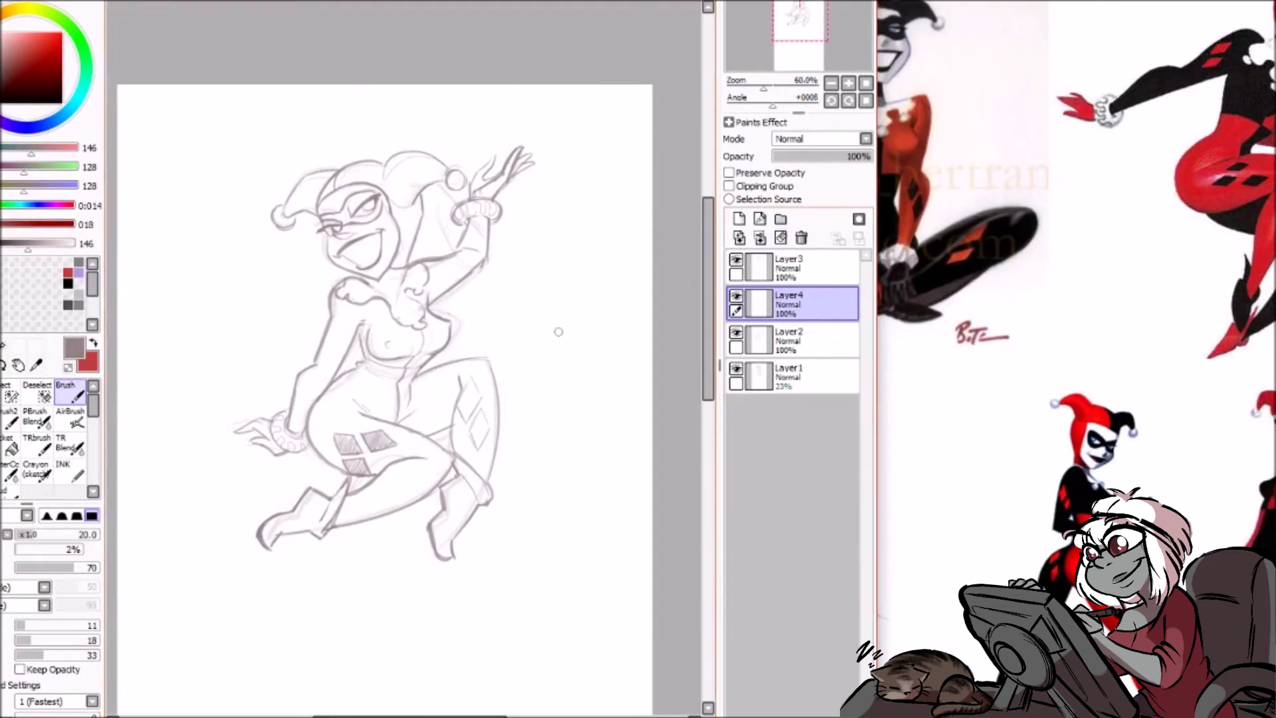
# Step: Hatch the far raised leg dark on Layer4, leaving its diamonds unshaded
pyautogui.press('pageup')
pyautogui.press('pageup')
pyautogui.moveTo(417, 371)
pyautogui.mouseDown()
pyautogui.moveTo(412, 412)
pyautogui.moveTo(399, 444)
pyautogui.mouseUp()
pyautogui.moveTo(431, 392)
pyautogui.mouseDown()
pyautogui.moveTo(415, 413)
pyautogui.moveTo(448, 379)
pyautogui.moveTo(427, 430)
pyautogui.moveTo(461, 405)
pyautogui.moveTo(457, 444)
pyautogui.moveTo(497, 385)
pyautogui.moveTo(462, 403)
pyautogui.moveTo(482, 362)
pyautogui.moveTo(480, 402)
pyautogui.moveTo(484, 381)
pyautogui.moveTo(455, 398)
pyautogui.moveTo(460, 370)
pyautogui.moveTo(482, 380)
pyautogui.moveTo(480, 399)
pyautogui.moveTo(484, 373)
pyautogui.moveTo(423, 427)
pyautogui.moveTo(477, 368)
pyautogui.moveTo(488, 380)
pyautogui.moveTo(517, 366)
pyautogui.moveTo(507, 385)
pyautogui.moveTo(534, 403)
pyautogui.moveTo(477, 431)
pyautogui.moveTo(476, 457)
pyautogui.moveTo(482, 438)
pyautogui.moveTo(480, 486)
pyautogui.moveTo(481, 468)
pyautogui.moveTo(499, 503)
pyautogui.moveTo(527, 470)
pyautogui.moveTo(532, 512)
pyautogui.mouseUp()
pyautogui.hotkey('ctrl', 'z')
pyautogui.hotkey('ctrl', 'z')
pyautogui.moveTo(534, 412)
pyautogui.mouseDown()
pyautogui.moveTo(526, 438)
pyautogui.moveTo(537, 436)
pyautogui.mouseUp()
# Step: Erase and redraw the far leg's outer calf contour down to the boot cuff on Layer2
pyautogui.press('e')
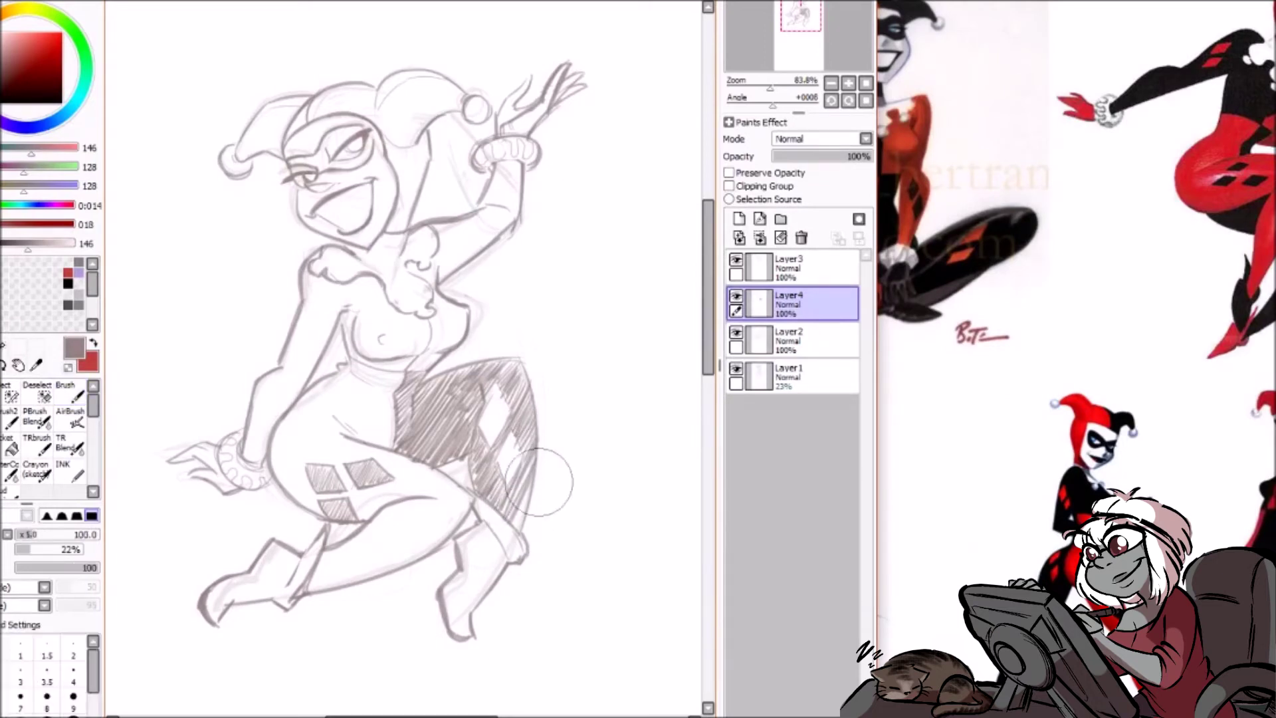
pyautogui.click(791, 339)
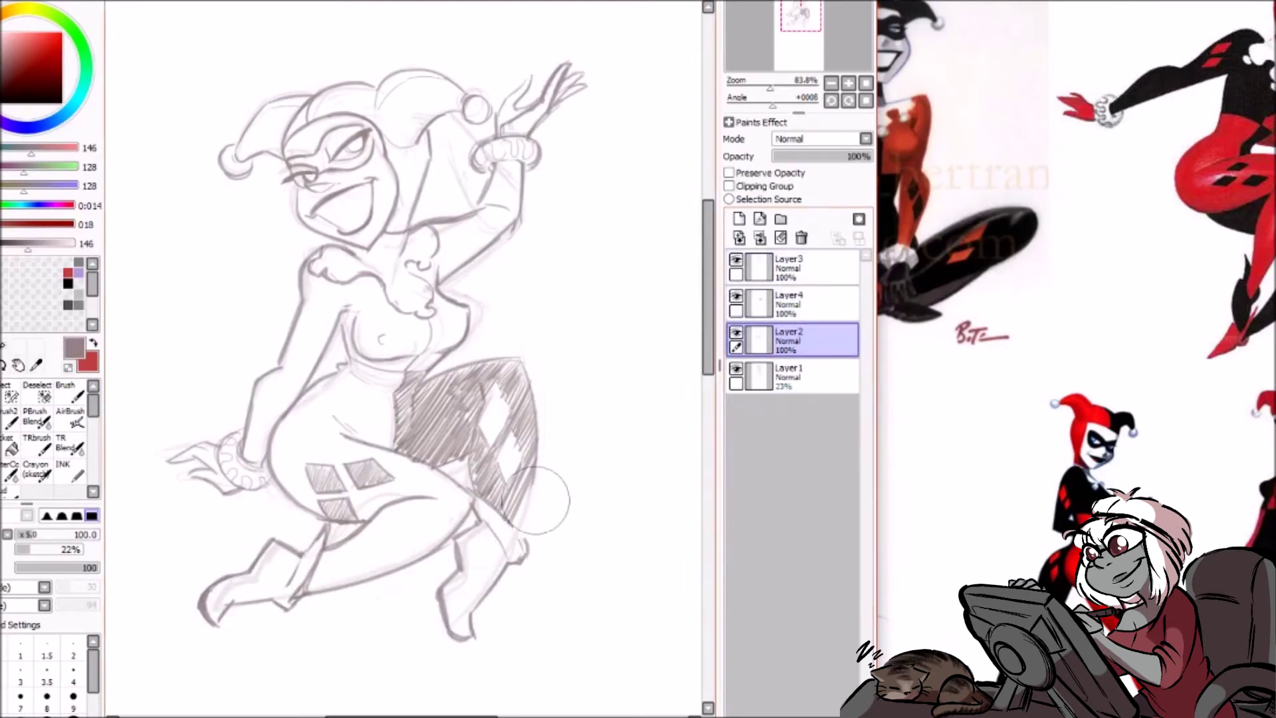
pyautogui.press('b')
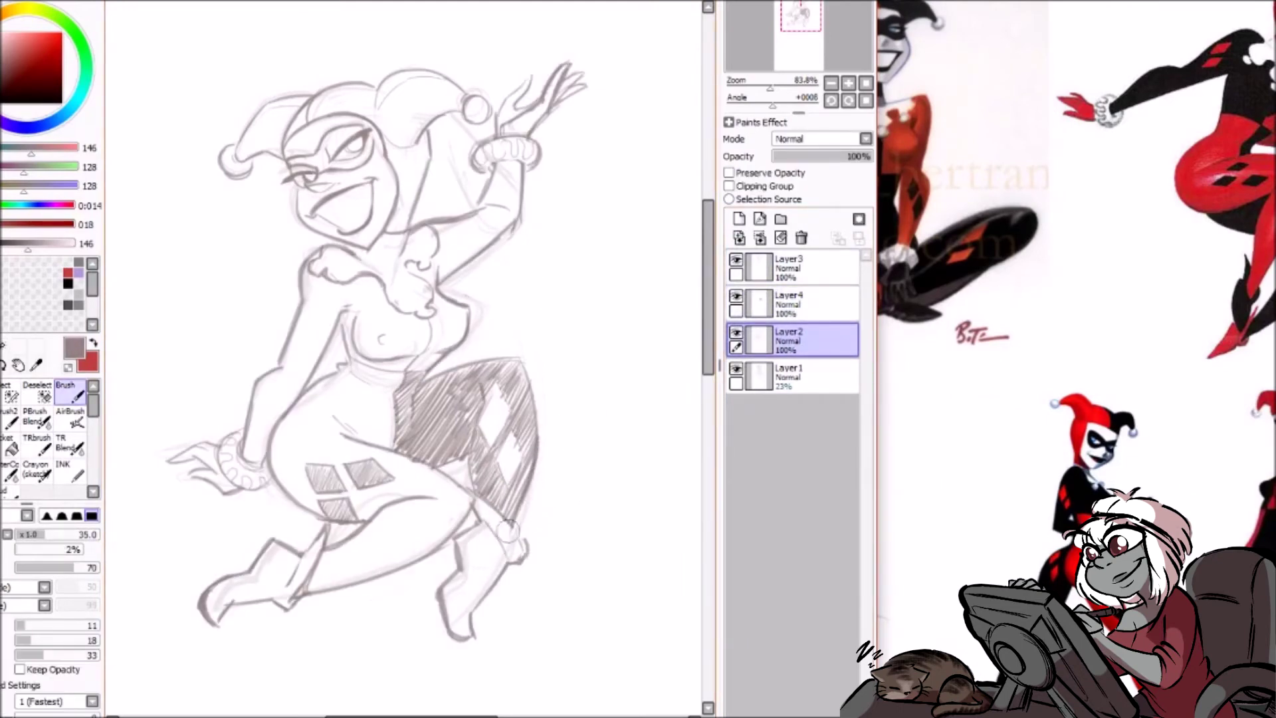
pyautogui.moveTo(536, 437); pyautogui.dragTo(517, 529)
pyautogui.moveTo(533, 464)
pyautogui.mouseDown()
pyautogui.moveTo(520, 544)
pyautogui.moveTo(512, 401)
pyautogui.moveTo(534, 561)
pyautogui.mouseUp()
pyautogui.press('e')
pyautogui.press('b')
pyautogui.moveTo(472, 455); pyautogui.dragTo(476, 493)
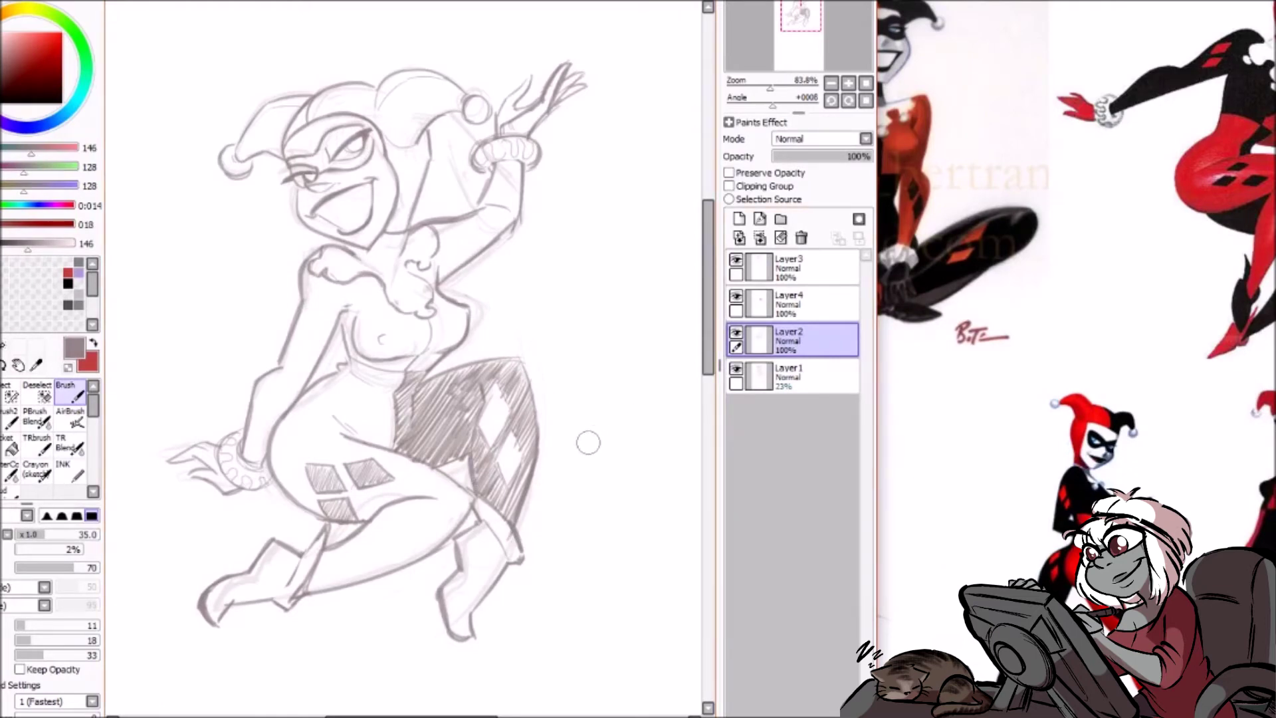
# Step: Hatch the supporting arm's sleeve, the dark half of the bodice and the raised glove on Layer4
pyautogui.click(801, 303)
pyautogui.moveTo(405, 368)
pyautogui.mouseDown()
pyautogui.moveTo(347, 345)
pyautogui.moveTo(353, 316)
pyautogui.moveTo(368, 327)
pyautogui.moveTo(379, 307)
pyautogui.moveTo(397, 312)
pyautogui.moveTo(372, 323)
pyautogui.moveTo(380, 338)
pyautogui.moveTo(410, 324)
pyautogui.moveTo(376, 350)
pyautogui.moveTo(425, 340)
pyautogui.moveTo(378, 351)
pyautogui.moveTo(414, 353)
pyautogui.moveTo(365, 345)
pyautogui.moveTo(367, 358)
pyautogui.moveTo(368, 289)
pyautogui.moveTo(324, 302)
pyautogui.moveTo(305, 270)
pyautogui.moveTo(323, 302)
pyautogui.moveTo(307, 308)
pyautogui.moveTo(327, 319)
pyautogui.moveTo(281, 364)
pyautogui.moveTo(302, 349)
pyautogui.moveTo(299, 381)
pyautogui.moveTo(279, 354)
pyautogui.moveTo(342, 251)
pyautogui.moveTo(272, 378)
pyautogui.moveTo(290, 375)
pyautogui.moveTo(266, 383)
pyautogui.moveTo(299, 382)
pyautogui.moveTo(267, 446)
pyautogui.mouseUp()
pyautogui.moveTo(535, 128)
pyautogui.mouseDown()
pyautogui.moveTo(524, 85)
pyautogui.moveTo(562, 96)
pyautogui.moveTo(571, 80)
pyautogui.mouseUp()
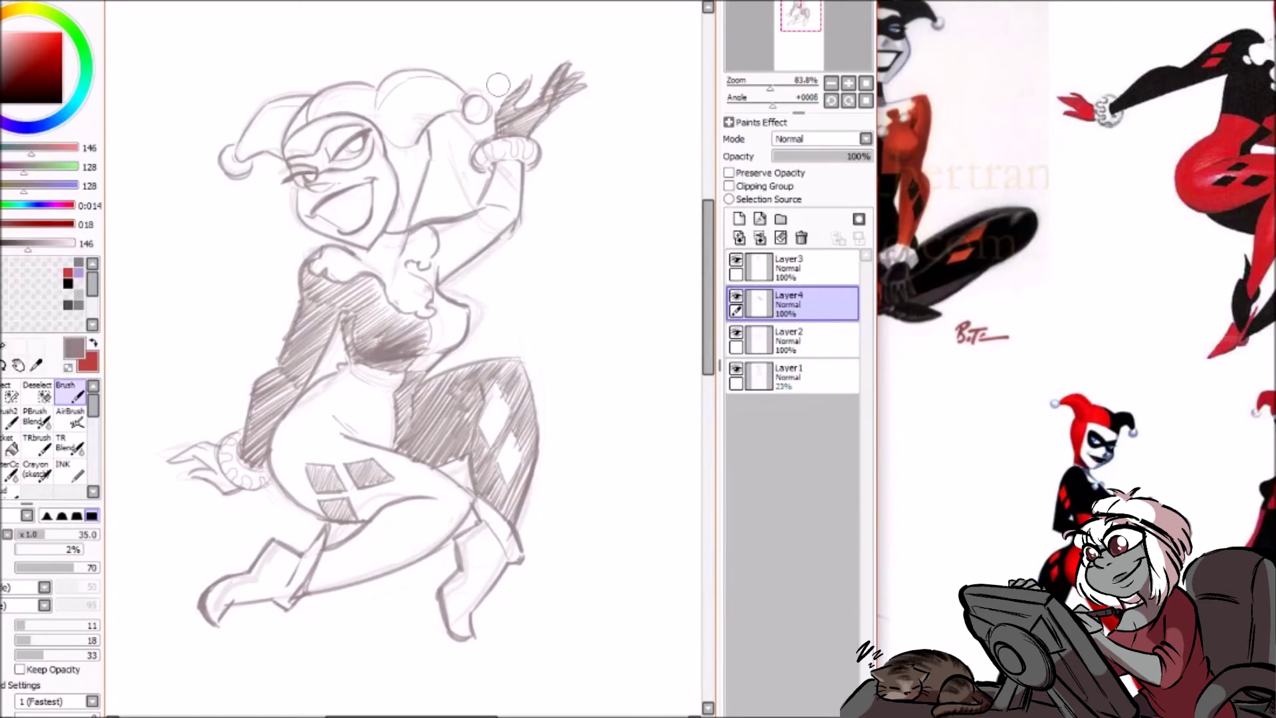
# Step: Shade the dark half of the jester hood and its matching horn with dense hatching on Layer4
pyautogui.moveTo(325, 83)
pyautogui.mouseDown()
pyautogui.moveTo(307, 103)
pyautogui.moveTo(319, 113)
pyautogui.moveTo(356, 87)
pyautogui.moveTo(331, 84)
pyautogui.moveTo(362, 106)
pyautogui.moveTo(362, 85)
pyautogui.moveTo(390, 134)
pyautogui.moveTo(418, 118)
pyautogui.moveTo(393, 189)
pyautogui.moveTo(423, 168)
pyautogui.moveTo(401, 200)
pyautogui.moveTo(401, 218)
pyautogui.moveTo(417, 190)
pyautogui.moveTo(410, 220)
pyautogui.mouseUp()
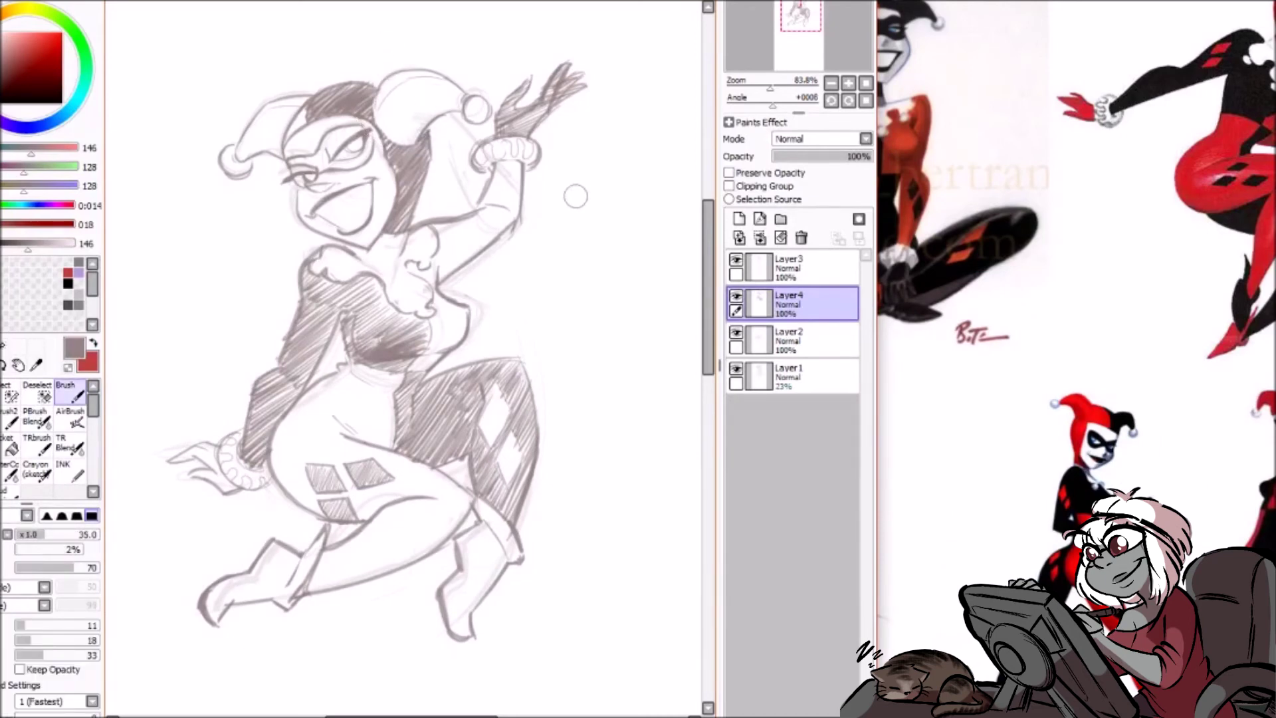
pyautogui.press('h')
pyautogui.moveTo(359, 103)
pyautogui.mouseDown()
pyautogui.moveTo(379, 107)
pyautogui.moveTo(349, 87)
pyautogui.moveTo(400, 85)
pyautogui.moveTo(436, 108)
pyautogui.mouseUp()
pyautogui.press('e')
pyautogui.moveTo(343, 100); pyautogui.dragTo(369, 136)
pyautogui.press('b')
pyautogui.moveTo(387, 88)
pyautogui.mouseDown()
pyautogui.moveTo(387, 136)
pyautogui.moveTo(405, 105)
pyautogui.moveTo(387, 75)
pyautogui.moveTo(412, 72)
pyautogui.moveTo(371, 78)
pyautogui.moveTo(414, 72)
pyautogui.moveTo(431, 95)
pyautogui.moveTo(414, 125)
pyautogui.moveTo(419, 84)
pyautogui.moveTo(436, 101)
pyautogui.moveTo(427, 120)
pyautogui.moveTo(387, 142)
pyautogui.moveTo(426, 83)
pyautogui.moveTo(382, 106)
pyautogui.moveTo(347, 107)
pyautogui.mouseUp()
pyautogui.press('h')
pyautogui.moveTo(465, 108)
pyautogui.mouseDown()
pyautogui.moveTo(423, 102)
pyautogui.moveTo(432, 108)
pyautogui.moveTo(404, 95)
pyautogui.moveTo(419, 116)
pyautogui.moveTo(399, 74)
pyautogui.moveTo(467, 100)
pyautogui.moveTo(387, 78)
pyautogui.moveTo(462, 89)
pyautogui.moveTo(380, 97)
pyautogui.moveTo(440, 70)
pyautogui.moveTo(458, 93)
pyautogui.mouseUp()
pyautogui.press('e')
pyautogui.press('b')
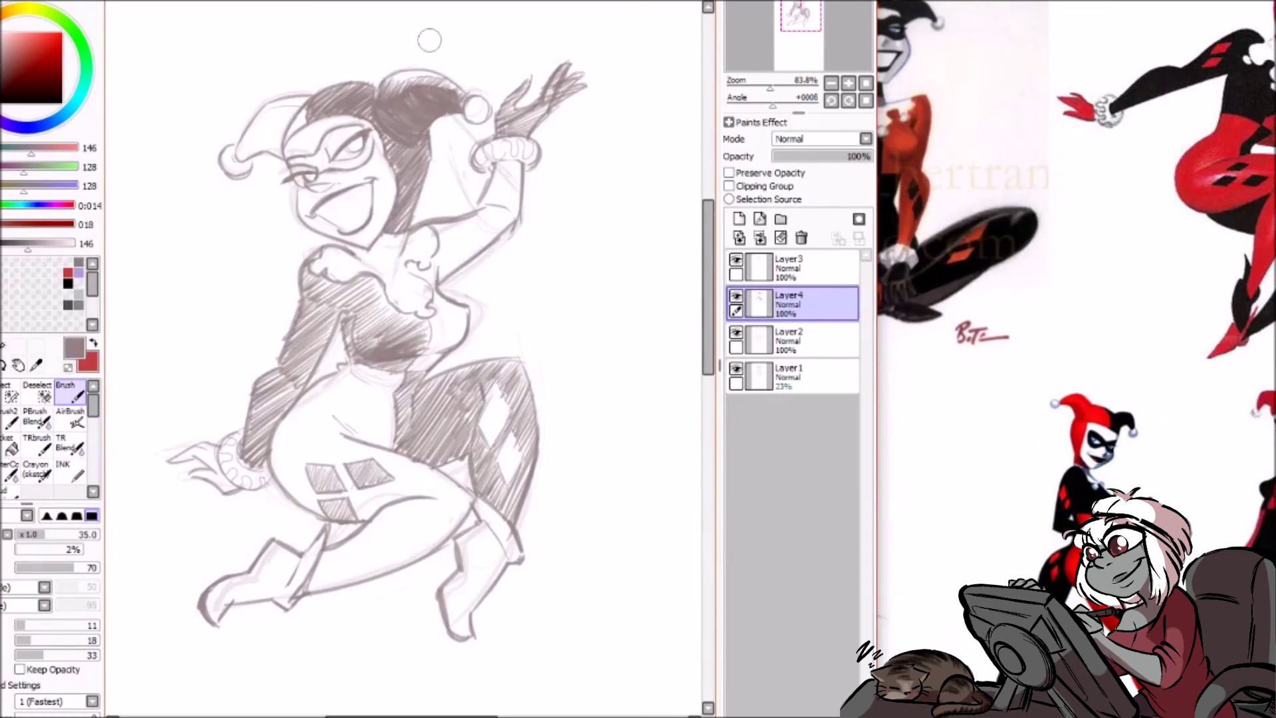
# Step: Fill the eye mask around both eyes and darken the tip of the nose
pyautogui.moveTo(367, 143)
pyautogui.mouseDown()
pyautogui.moveTo(335, 162)
pyautogui.moveTo(367, 147)
pyautogui.moveTo(356, 162)
pyautogui.moveTo(328, 163)
pyautogui.moveTo(363, 141)
pyautogui.moveTo(320, 167)
pyautogui.moveTo(297, 160)
pyautogui.moveTo(326, 159)
pyautogui.moveTo(322, 143)
pyautogui.moveTo(355, 127)
pyautogui.mouseUp()
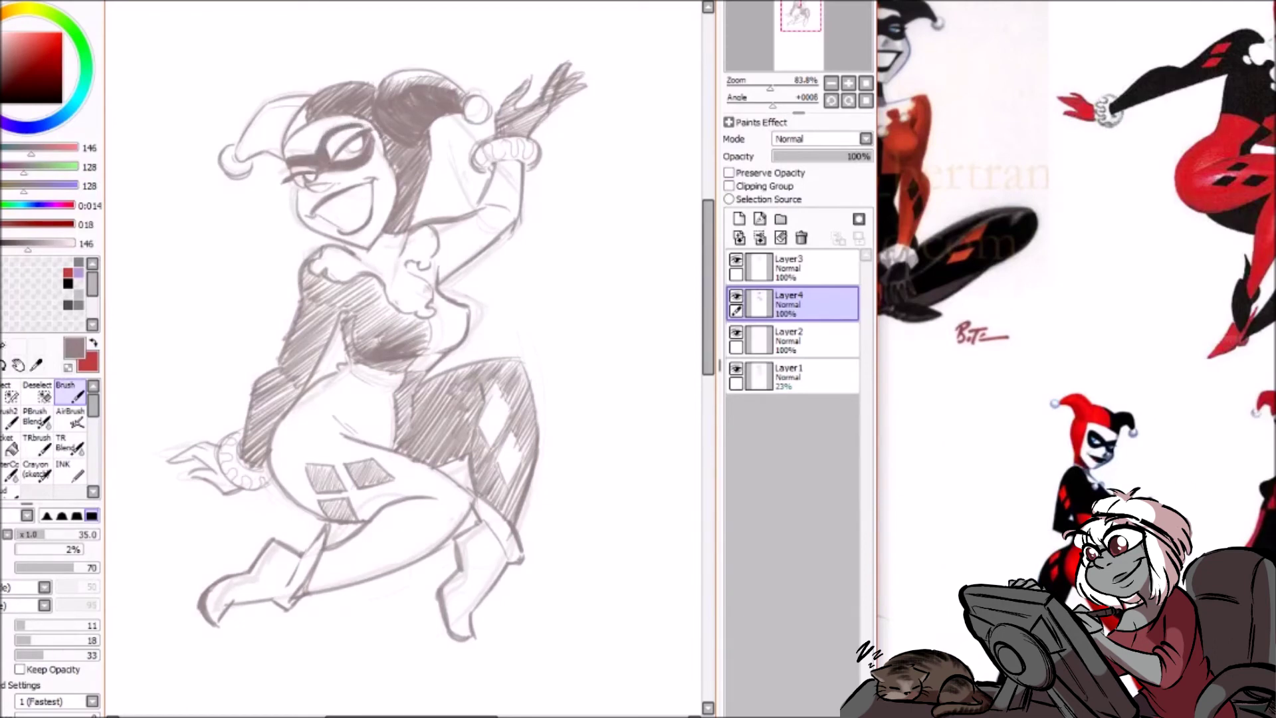
pyautogui.click(848, 82)
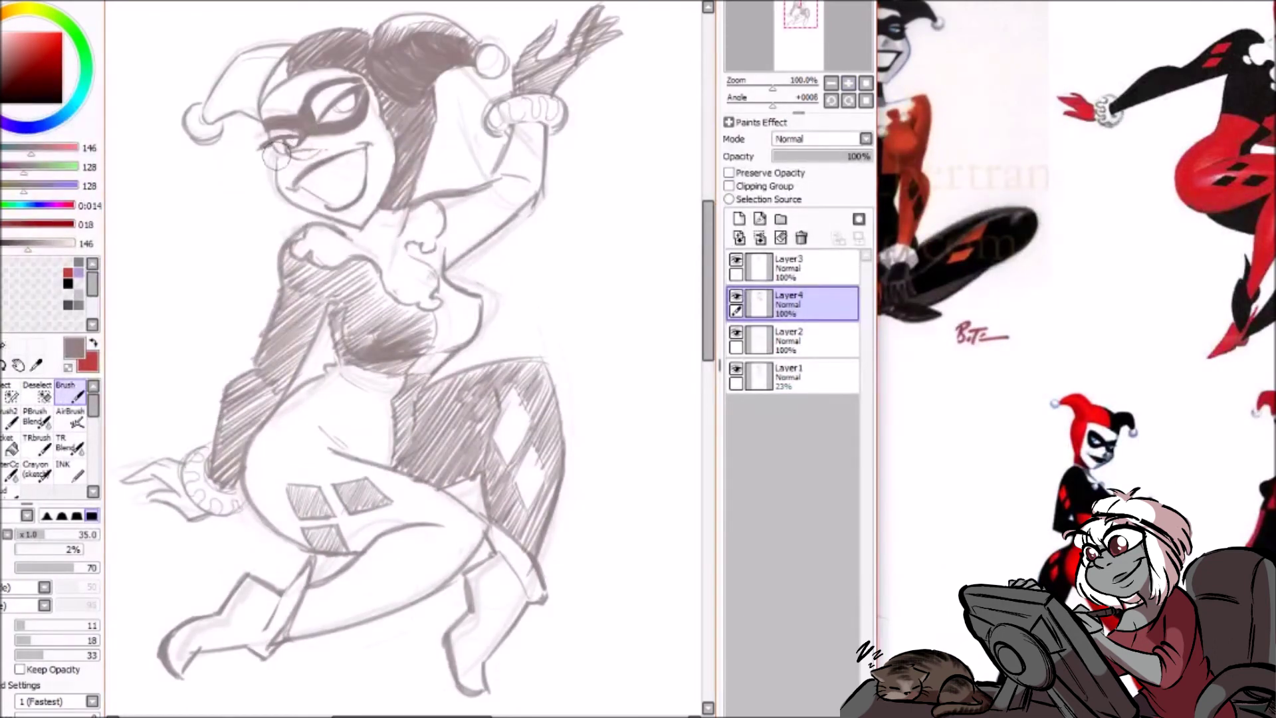
pyautogui.moveTo(275, 154)
pyautogui.mouseDown()
pyautogui.moveTo(285, 159)
pyautogui.moveTo(269, 136)
pyautogui.mouseUp()
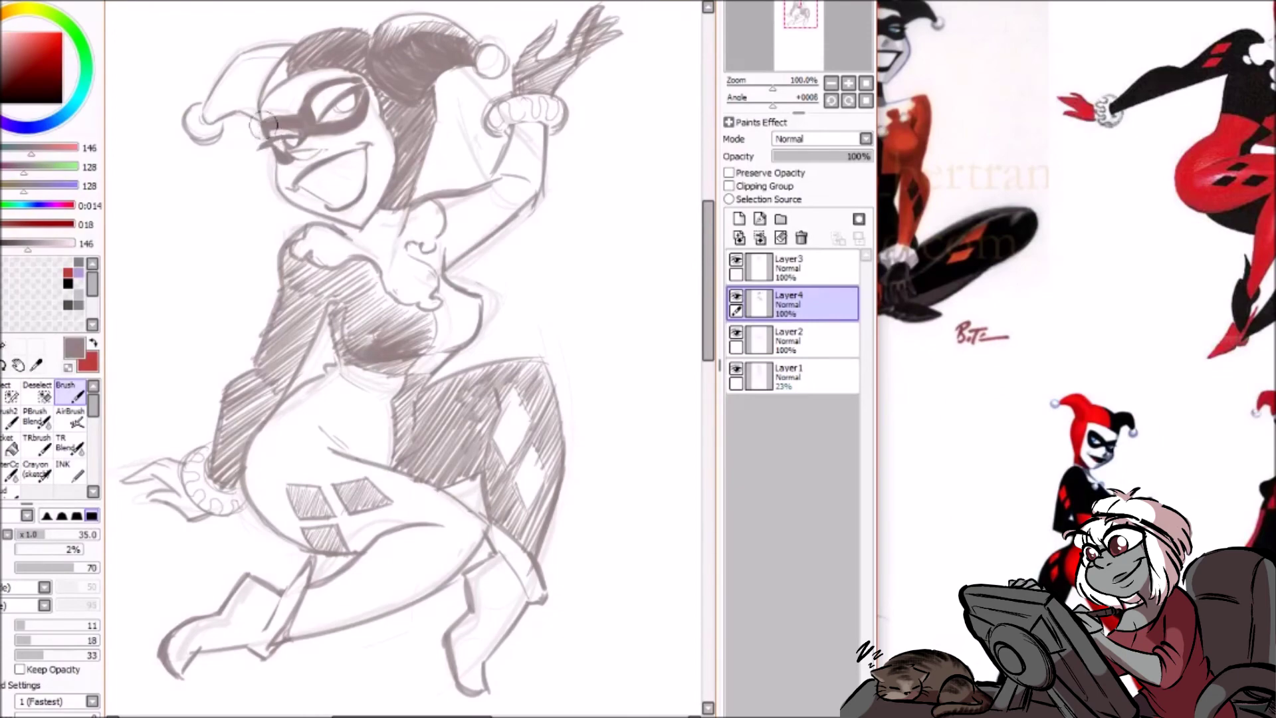
# Step: Fill the near leg's boot with dark shading on Layer4
pyautogui.moveTo(509, 369)
pyautogui.mouseDown()
pyautogui.moveTo(553, 104)
pyautogui.moveTo(524, 242)
pyautogui.moveTo(617, 325)
pyautogui.mouseUp()
pyautogui.moveTo(332, 551)
pyautogui.mouseDown()
pyautogui.moveTo(342, 540)
pyautogui.moveTo(375, 564)
pyautogui.moveTo(408, 538)
pyautogui.moveTo(273, 591)
pyautogui.moveTo(359, 579)
pyautogui.moveTo(268, 606)
pyautogui.moveTo(332, 558)
pyautogui.moveTo(321, 585)
pyautogui.moveTo(261, 603)
pyautogui.moveTo(405, 538)
pyautogui.moveTo(336, 567)
pyautogui.mouseUp()
pyautogui.moveTo(525, 407)
pyautogui.mouseDown()
pyautogui.moveTo(613, 356)
pyautogui.moveTo(545, 384)
pyautogui.moveTo(603, 337)
pyautogui.moveTo(576, 375)
pyautogui.moveTo(665, 332)
pyautogui.moveTo(537, 385)
pyautogui.moveTo(557, 412)
pyautogui.moveTo(537, 397)
pyautogui.moveTo(578, 429)
pyautogui.mouseUp()
pyautogui.hotkey('ctrl', 'z')
pyautogui.click(865, 83)
pyautogui.click(766, 86)
pyautogui.hotkey('ctrl', 'z')
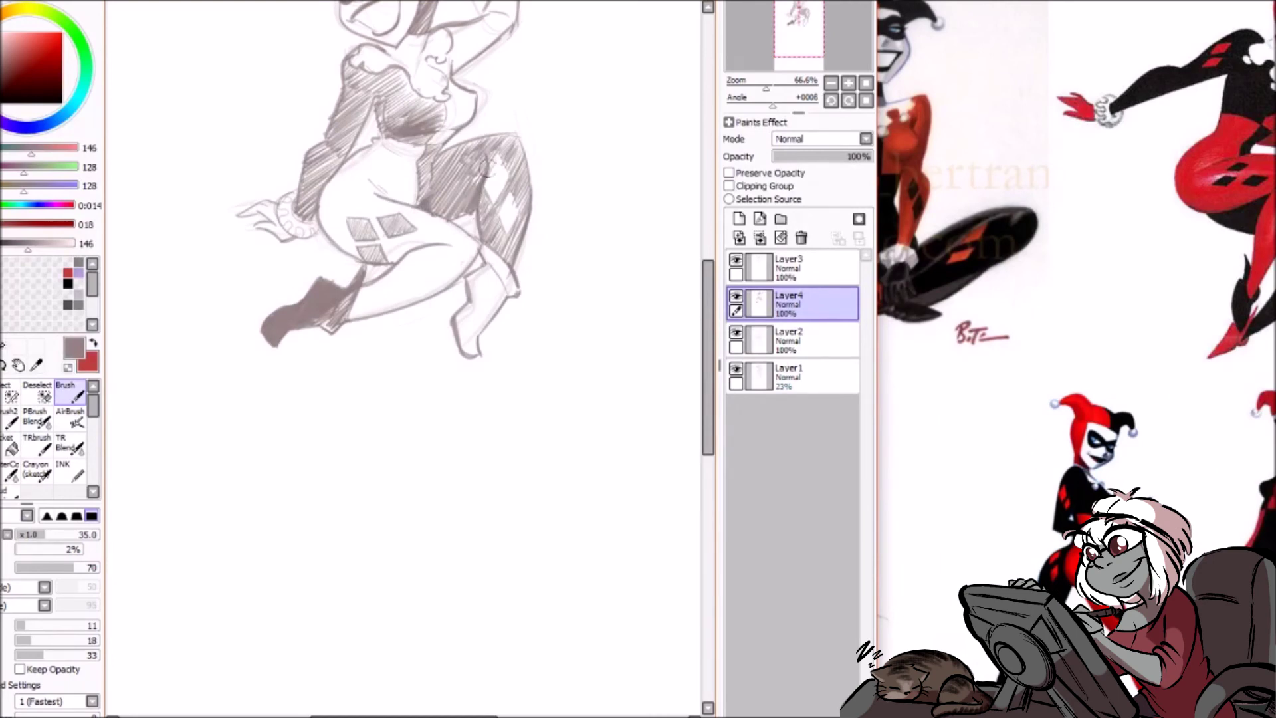
# Step: Thicken the raised arm's lower contour and the neighbouring outlines on Layer3
pyautogui.moveTo(507, 141); pyautogui.dragTo(557, 289)
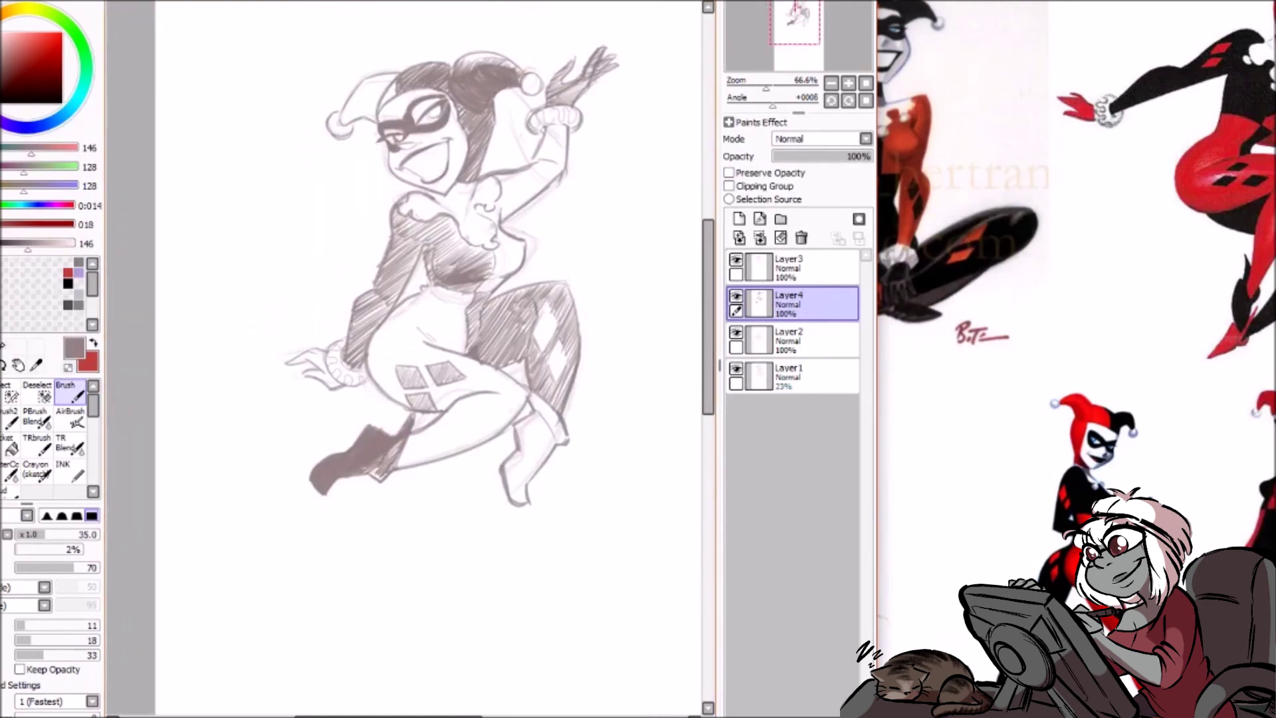
pyautogui.click(814, 267)
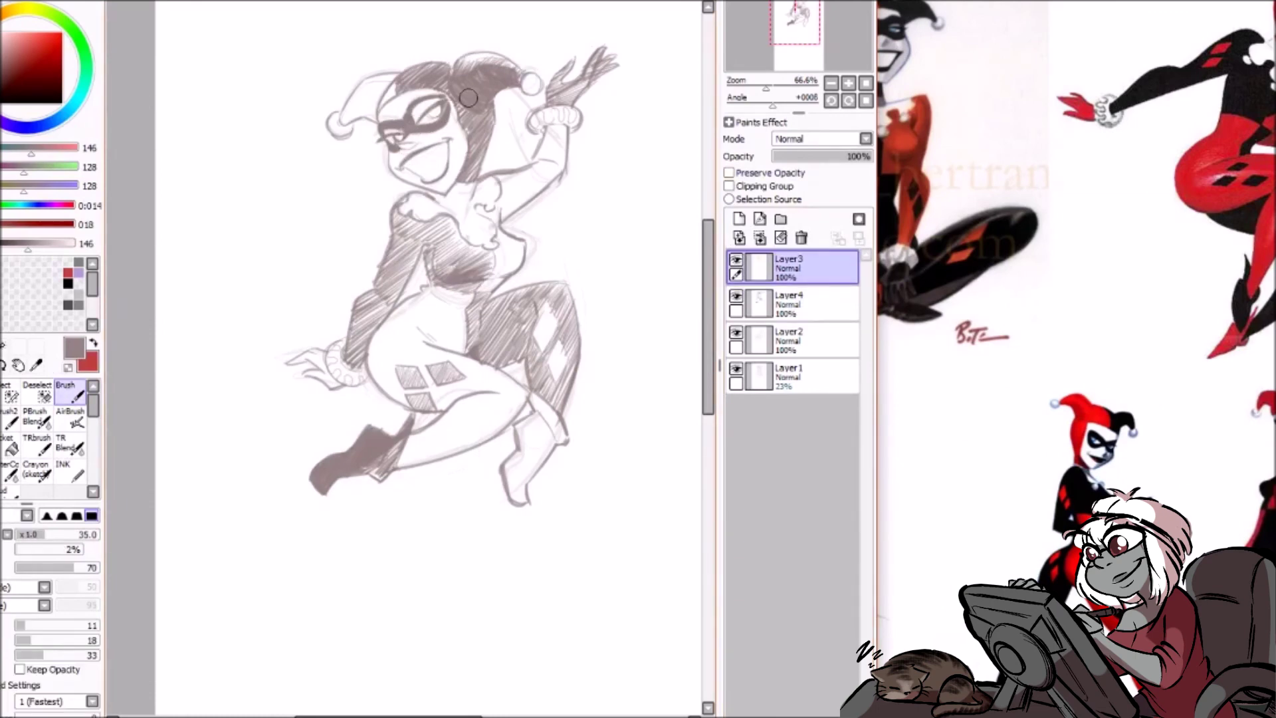
pyautogui.moveTo(568, 160); pyautogui.dragTo(509, 214)
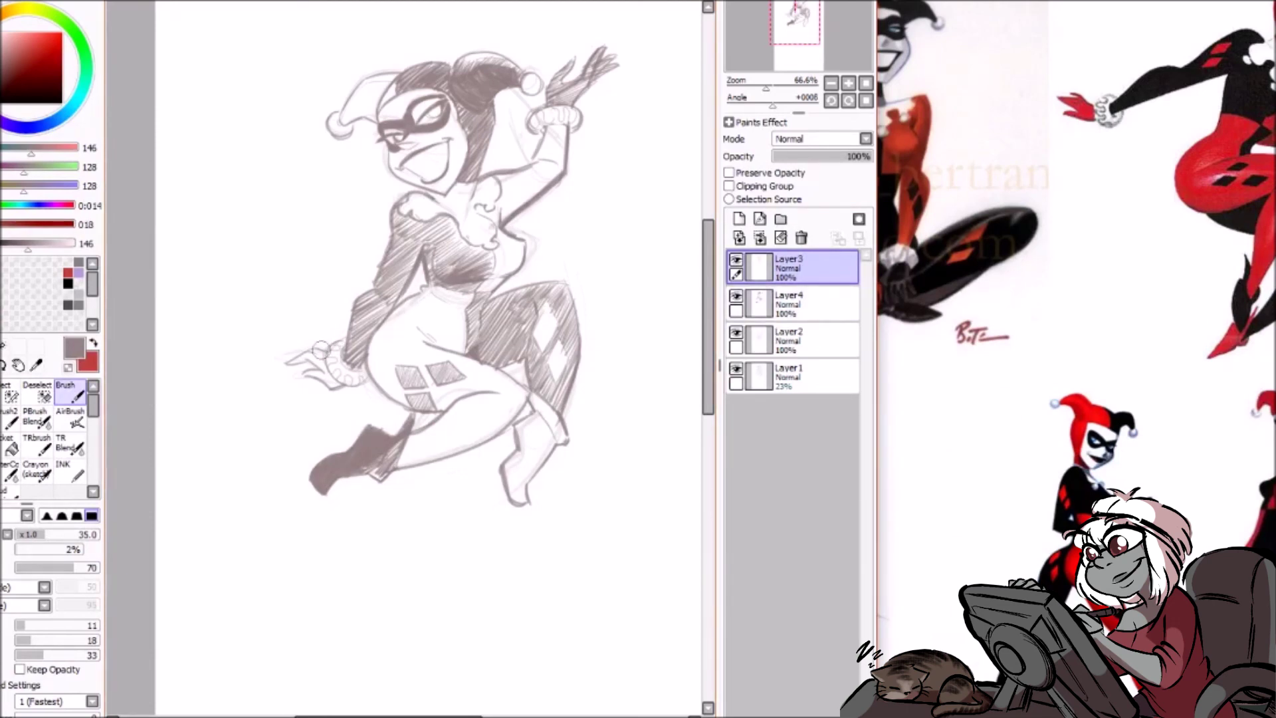
pyautogui.press('e')
pyautogui.press('b')
# Step: Draw a round speech bubble containing a heart beside the chin, hatch its lower edge and add a short tick toward the mouth
pyautogui.click(798, 375)
pyautogui.scroll(2, 465, 300)
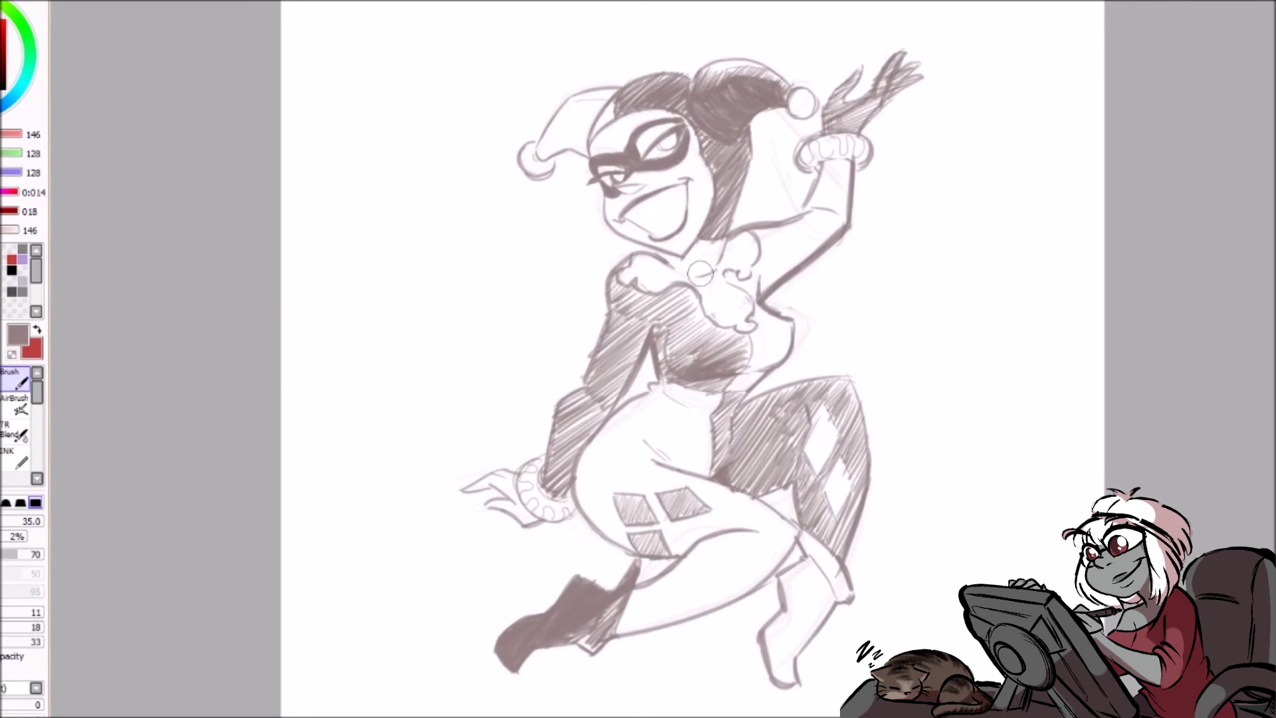
pyautogui.scroll(-2, 675, 359)
pyautogui.scroll(3, 675, 359)
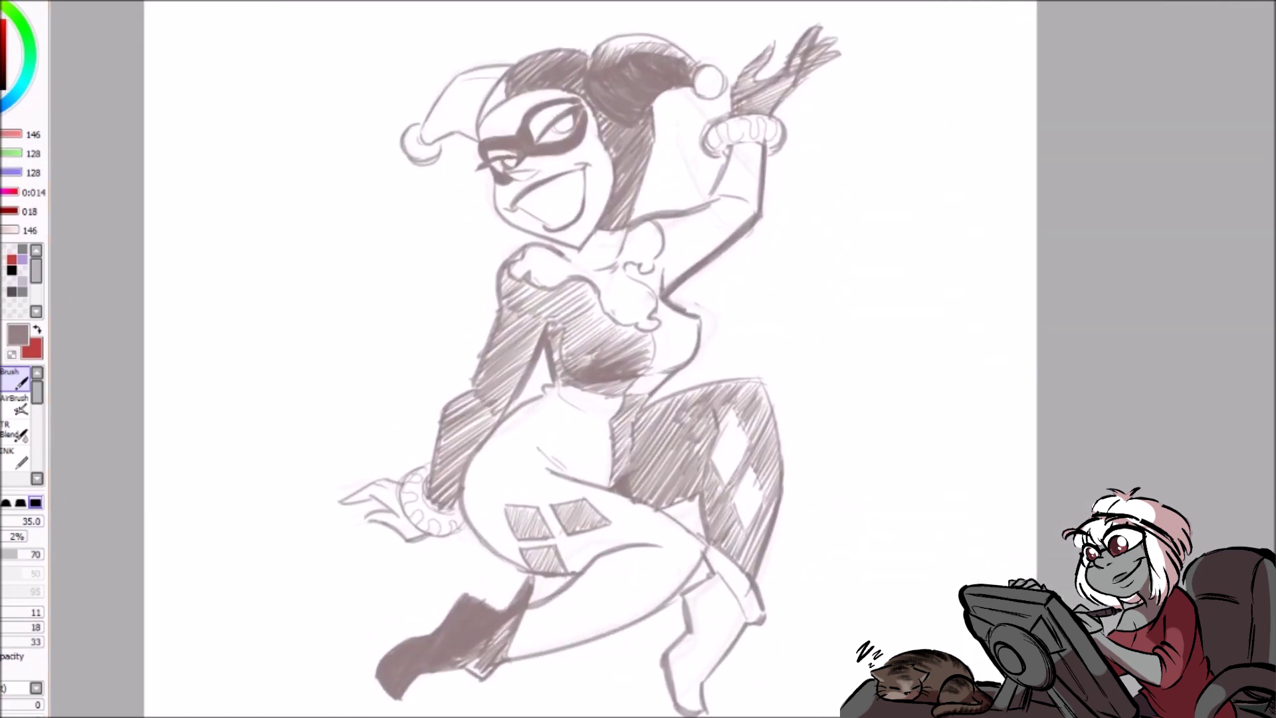
pyautogui.moveTo(427, 243)
pyautogui.mouseDown()
pyautogui.moveTo(424, 217)
pyautogui.moveTo(434, 242)
pyautogui.moveTo(484, 232)
pyautogui.mouseUp()
pyautogui.hotkey('ctrl', 'z')
pyautogui.moveTo(466, 222)
pyautogui.mouseDown()
pyautogui.moveTo(458, 266)
pyautogui.moveTo(465, 242)
pyautogui.moveTo(425, 273)
pyautogui.mouseUp()
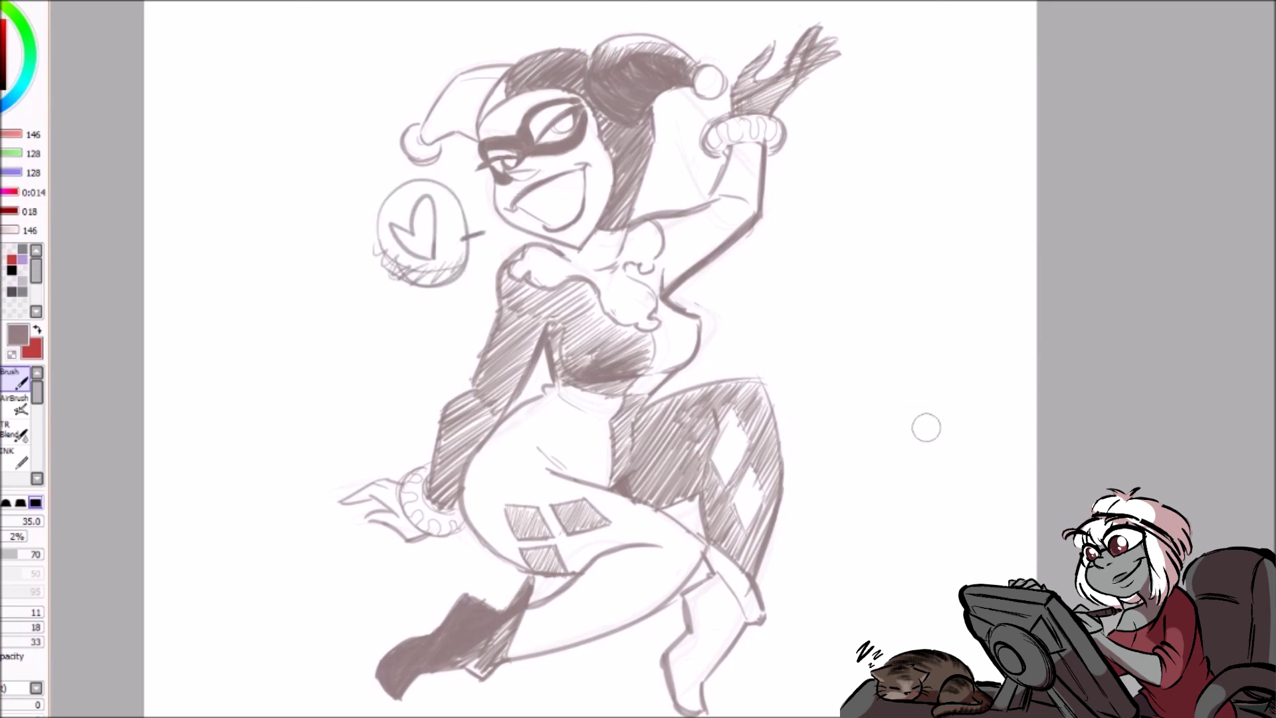
pyautogui.moveTo(1027, 559); pyautogui.dragTo(1056, 545)
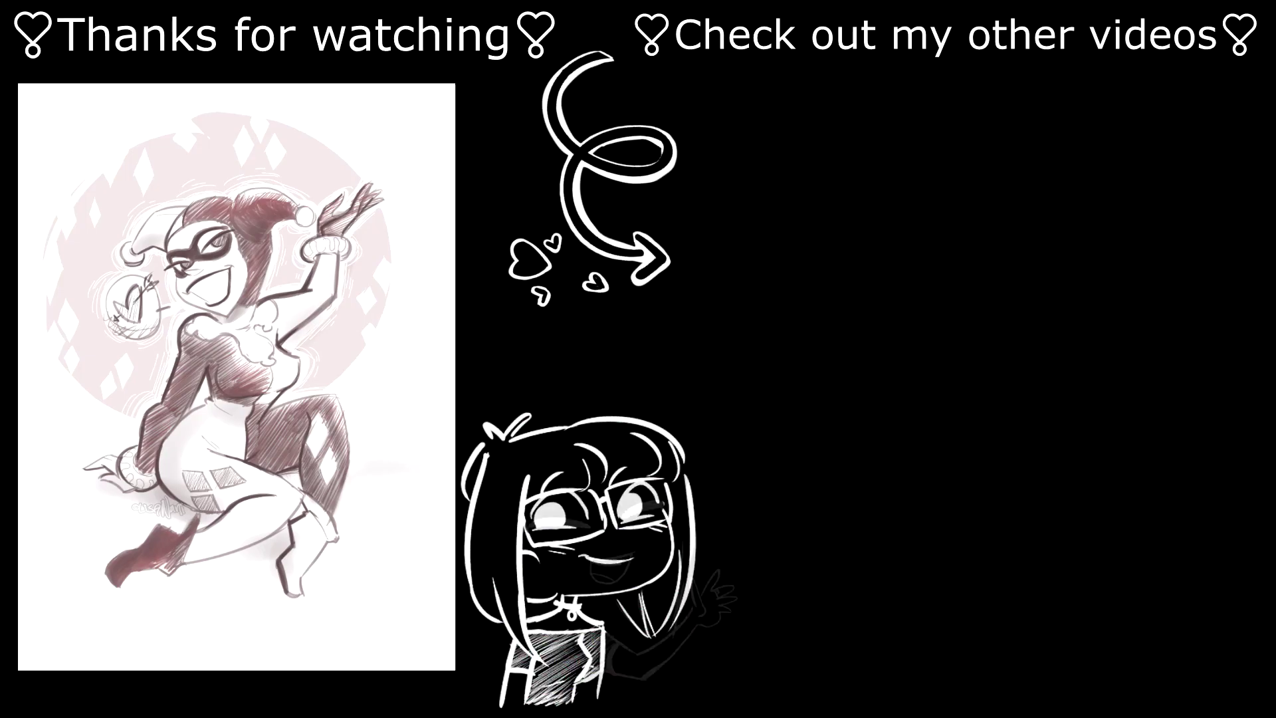